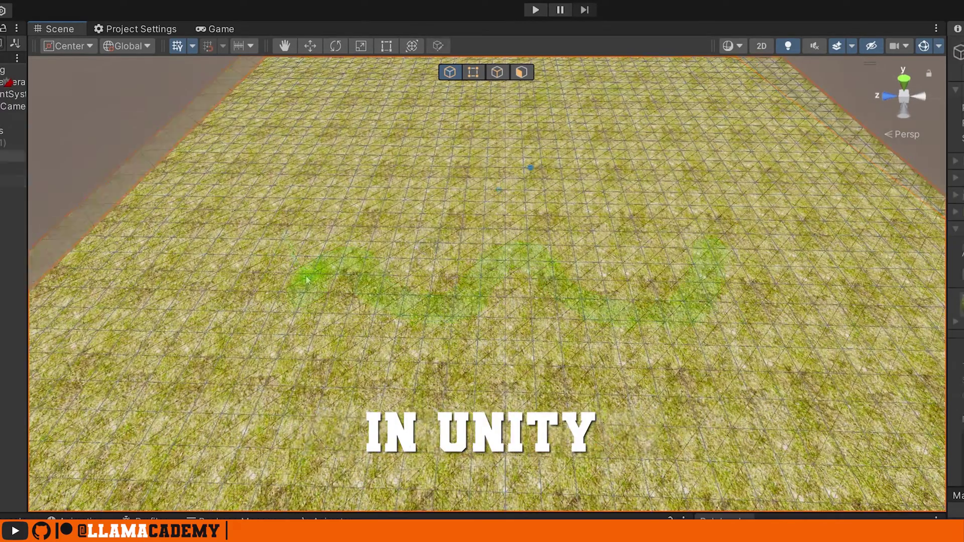
Paint a winding, connected path of green clover texture across the grass plane with freehand vertex color brush strokes
mouse_move(322, 271)
left_mouse_down()
mouse_move(282, 377)
mouse_move(331, 452)
left_mouse_up()
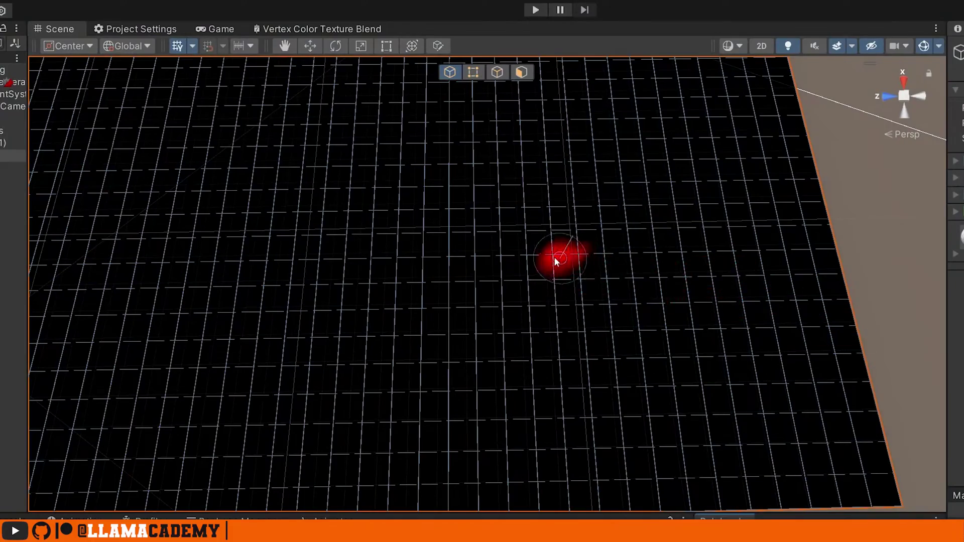
mouse_move(421, 304)
left_mouse_down()
mouse_move(435, 243)
mouse_move(511, 258)
left_mouse_up()
mouse_move(548, 331)
left_mouse_down()
mouse_move(681, 340)
mouse_move(711, 330)
mouse_move(637, 289)
mouse_move(630, 264)
mouse_move(662, 480)
mouse_move(638, 475)
mouse_move(646, 459)
mouse_move(363, 455)
mouse_move(329, 412)
mouse_move(357, 384)
left_mouse_up()
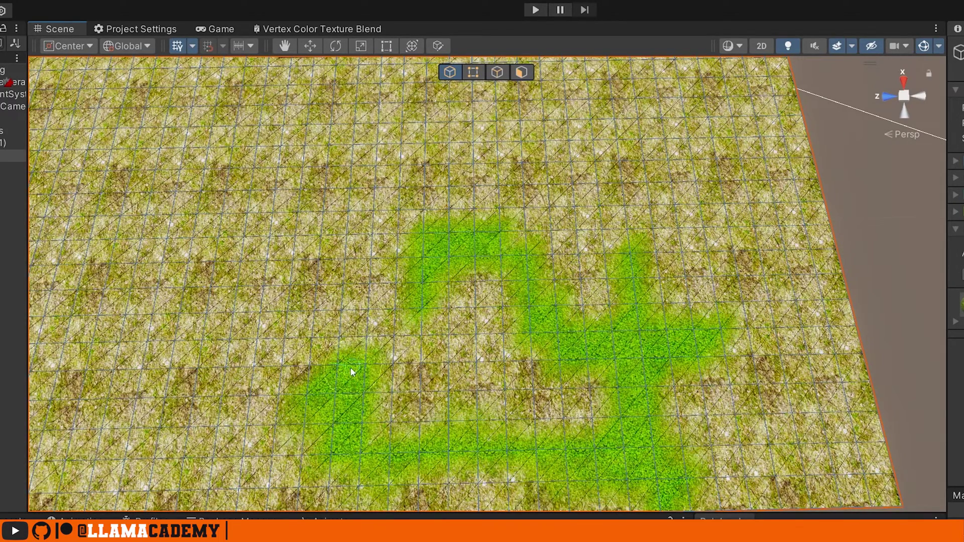
left_click_drag(352, 372, 402, 311)
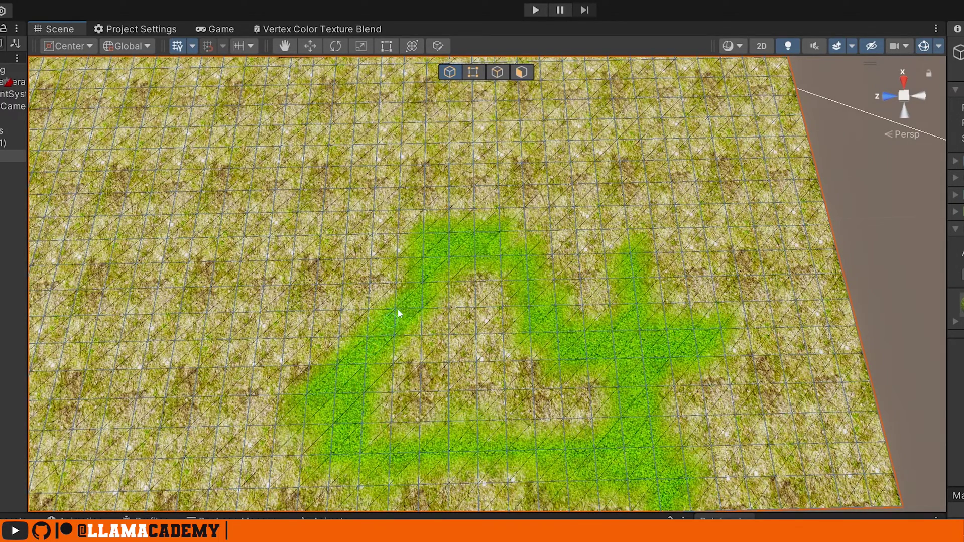
mouse_move(380, 277)
left_mouse_down()
mouse_move(338, 308)
mouse_move(331, 380)
left_mouse_up()
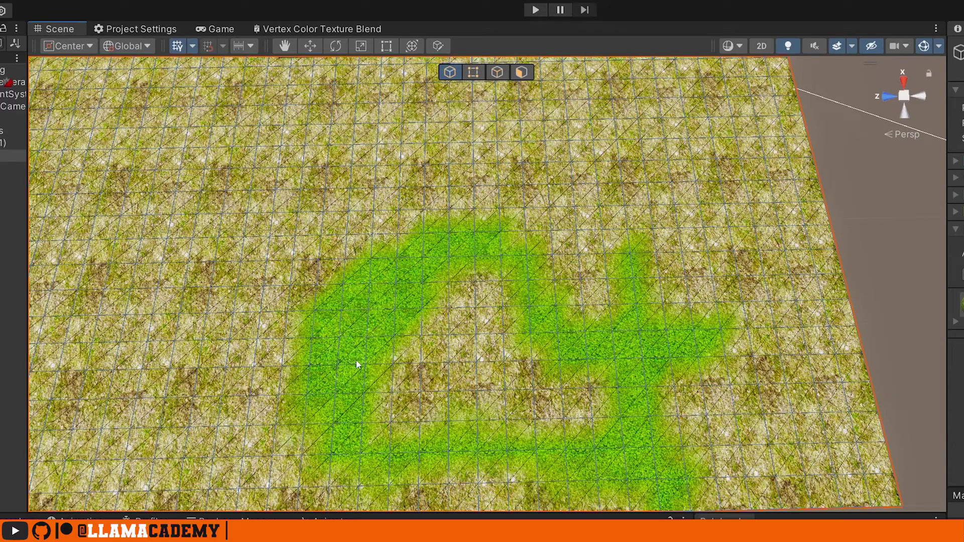
left_click(956, 229)
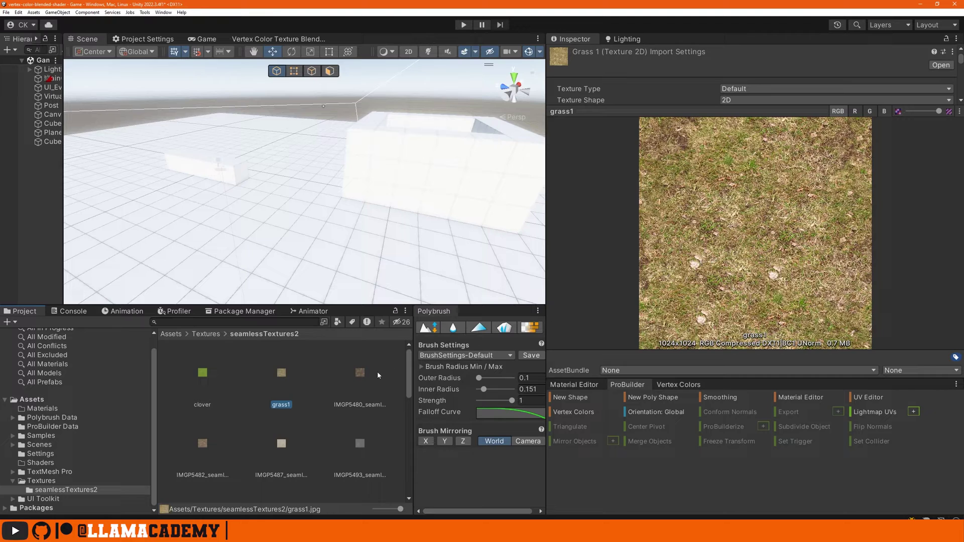
Preview the IMGP5480, IMGP5482, IMGP5487, IMGP5493 and IMGP5498 seamless textures in the seamlessTextures2 folder
left_click(366, 376)
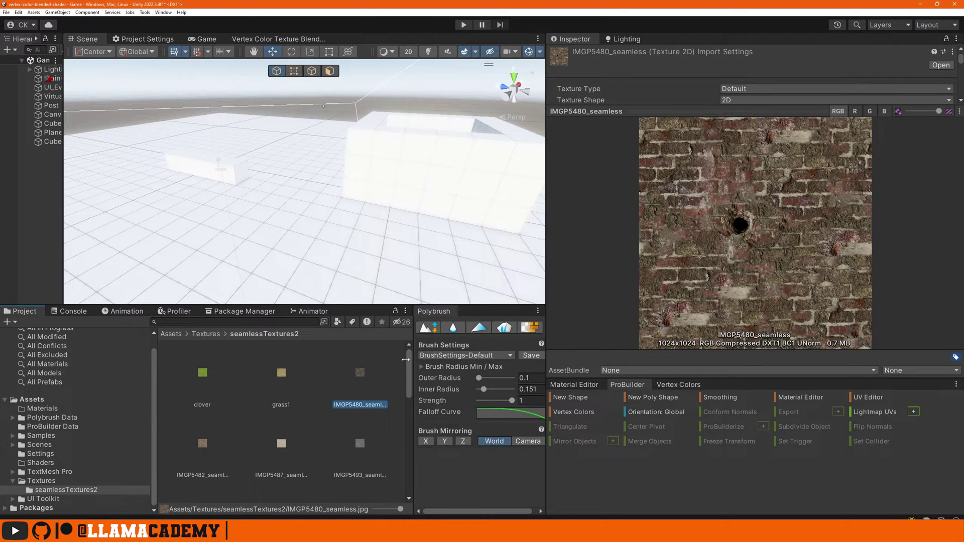
left_click(201, 447)
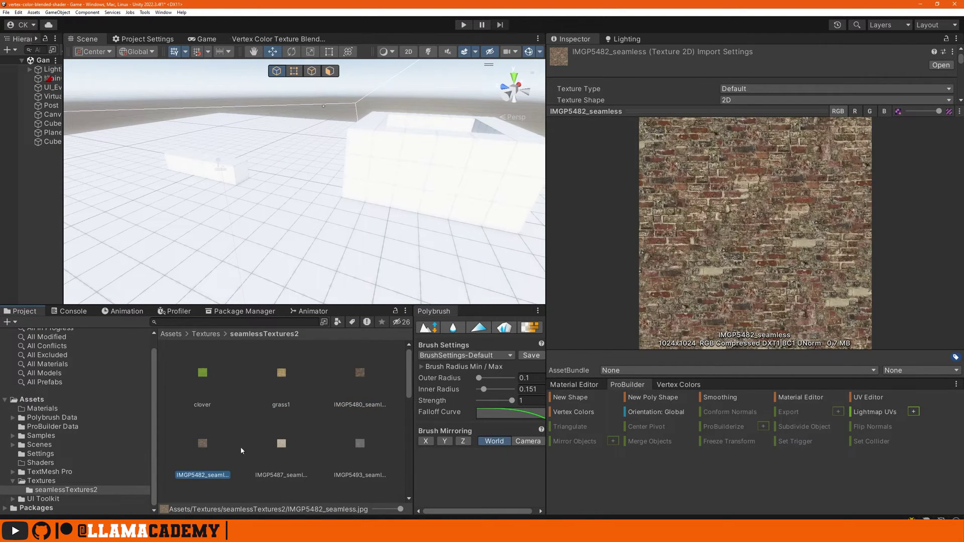
left_click(278, 453)
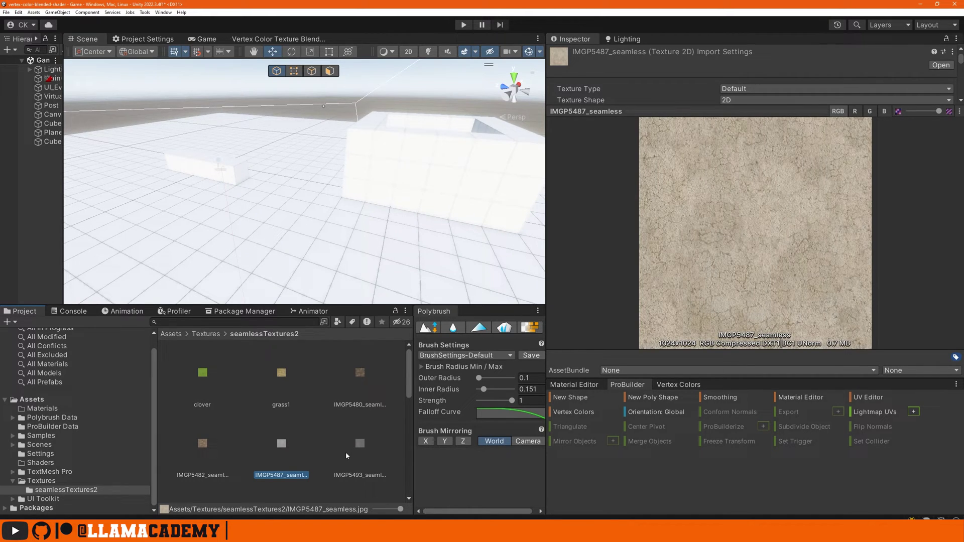
left_click(360, 446)
scroll(362, 448, "down", 1)
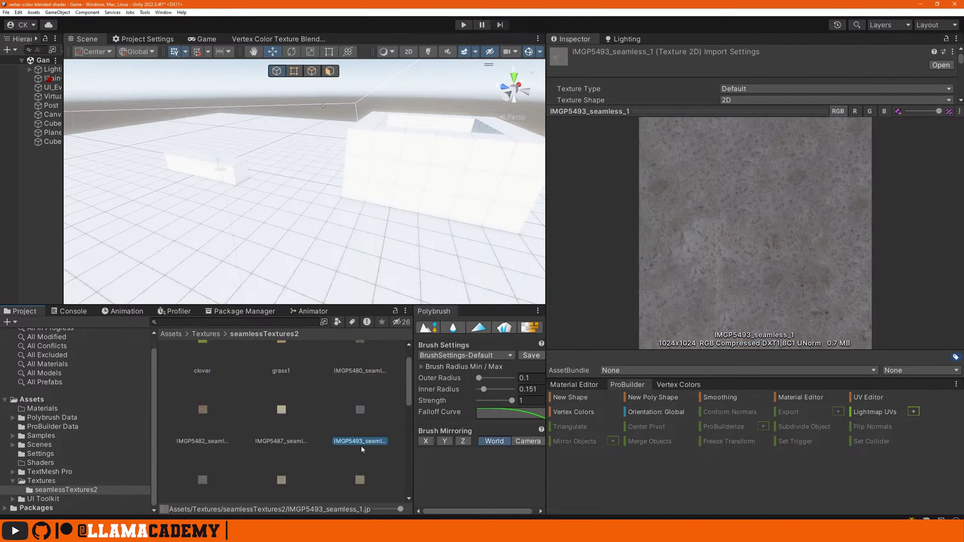
left_click(208, 481)
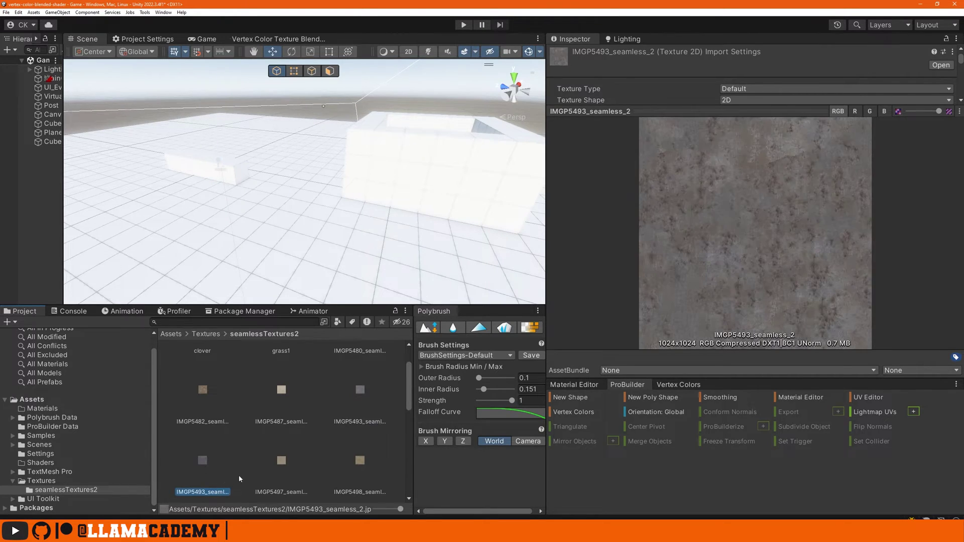
left_click(348, 471)
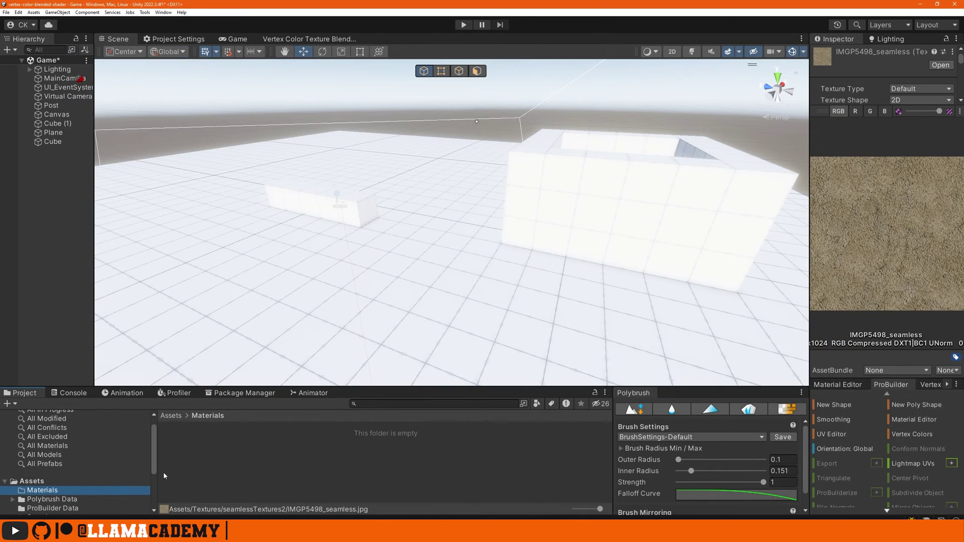
Create a new material named Ground in the Materials folder
right_click(171, 496)
mouse_move(228, 292)
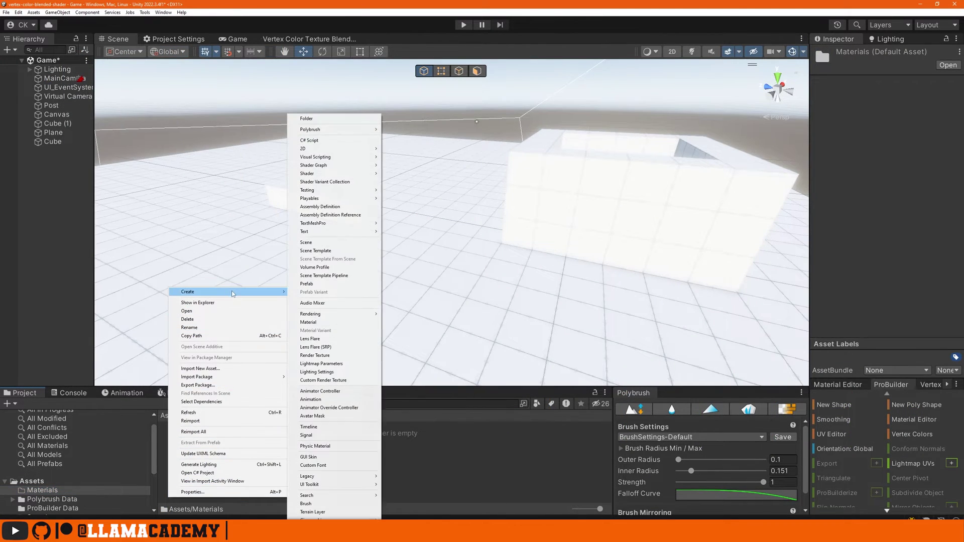
left_click(334, 323)
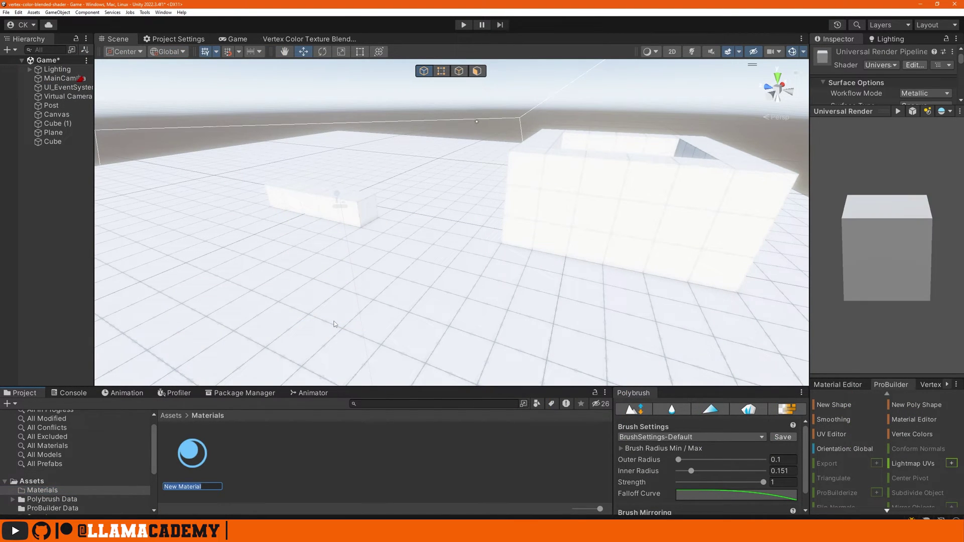
key("Return")
Create a second material named Brick Wall in the Materials folder
right_click(259, 480)
mouse_move(321, 274)
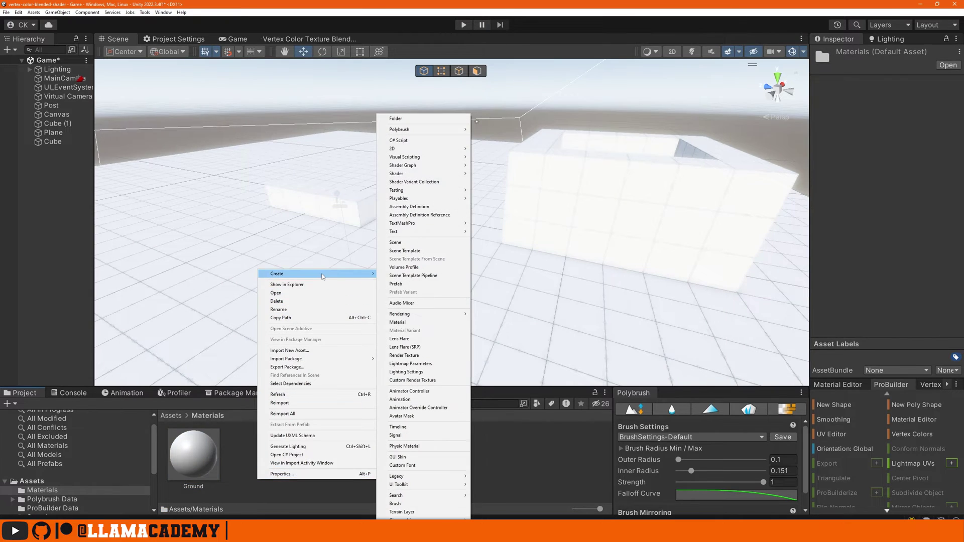
left_click(414, 324)
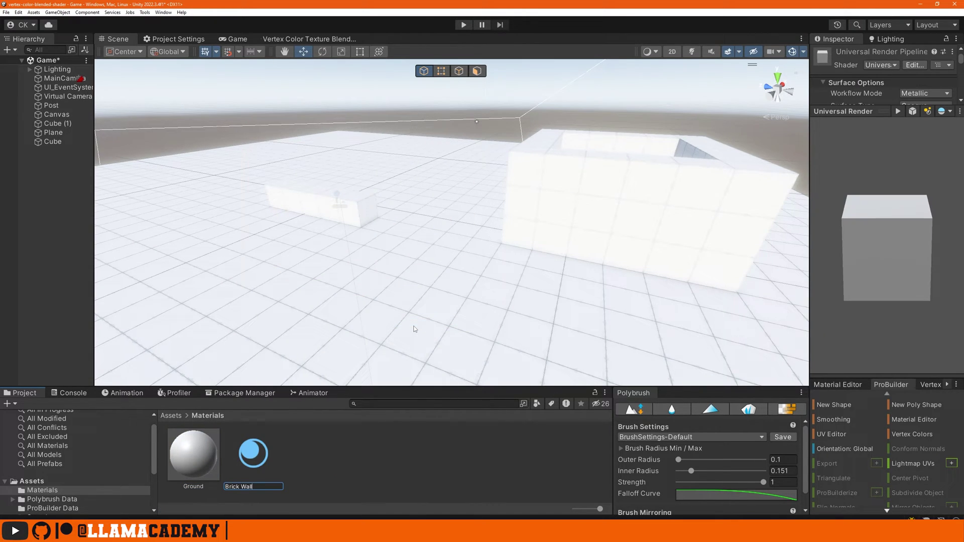
key("Return")
Apply the Ground material to the floor plane and set its base map to the grass1 texture
left_click_drag(261, 463, 425, 323)
left_click(845, 172)
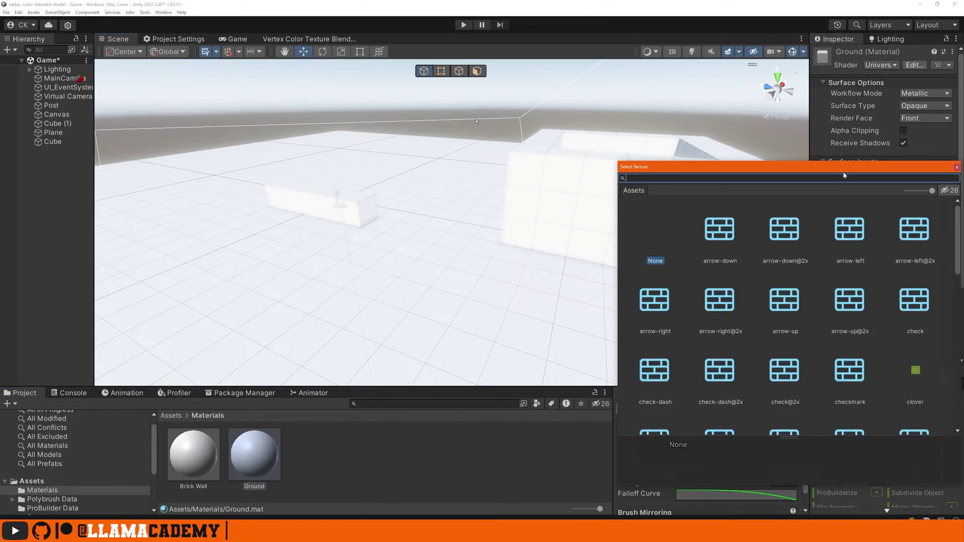
double_click(860, 326)
right_click_drag(603, 241, 578, 250)
Set the Brick Wall material's base map to the IMGP5482_seamless brick texture
left_click(192, 453)
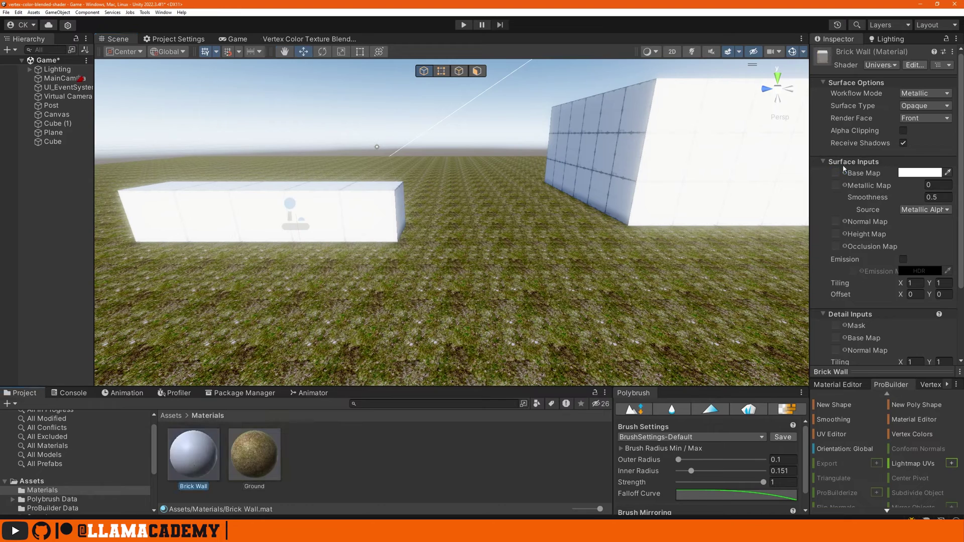
left_click(845, 174)
scroll(823, 229, "down", 5)
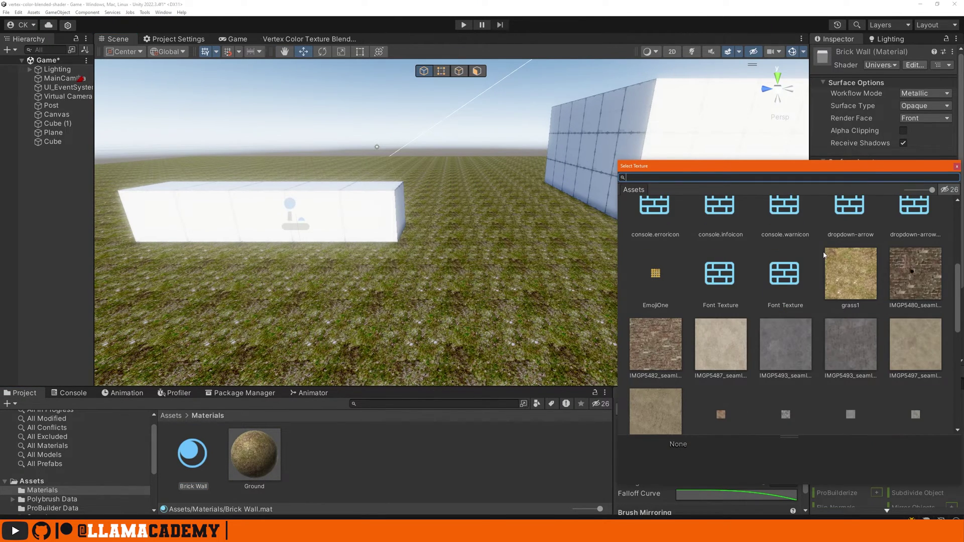
left_click(650, 286)
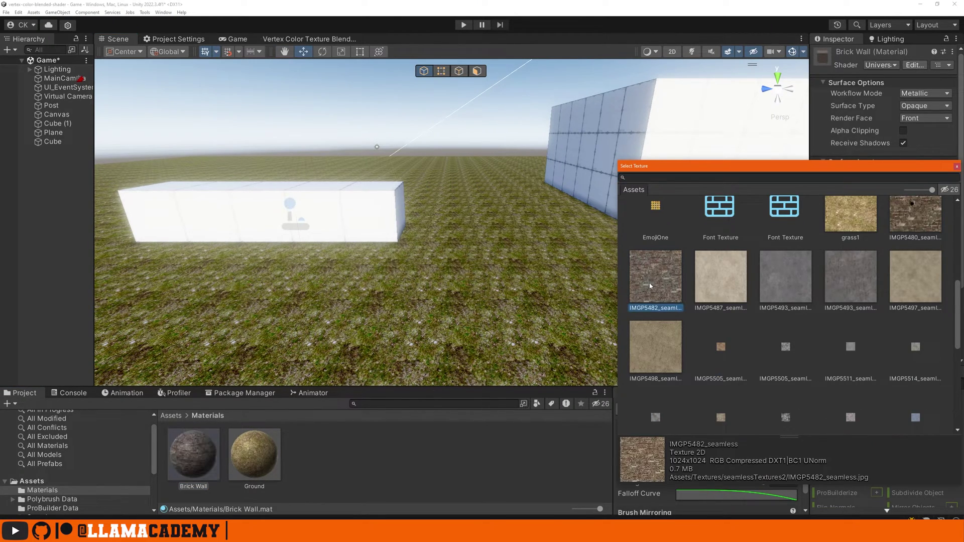
Apply the Brick Wall material to the small block and the large cube, and save the scene
left_click_drag(193, 453, 351, 207)
left_click_drag(312, 384, 668, 192)
mouse_move(668, 192)
right_mouse_down()
mouse_move(700, 190)
mouse_move(669, 179)
right_mouse_up()
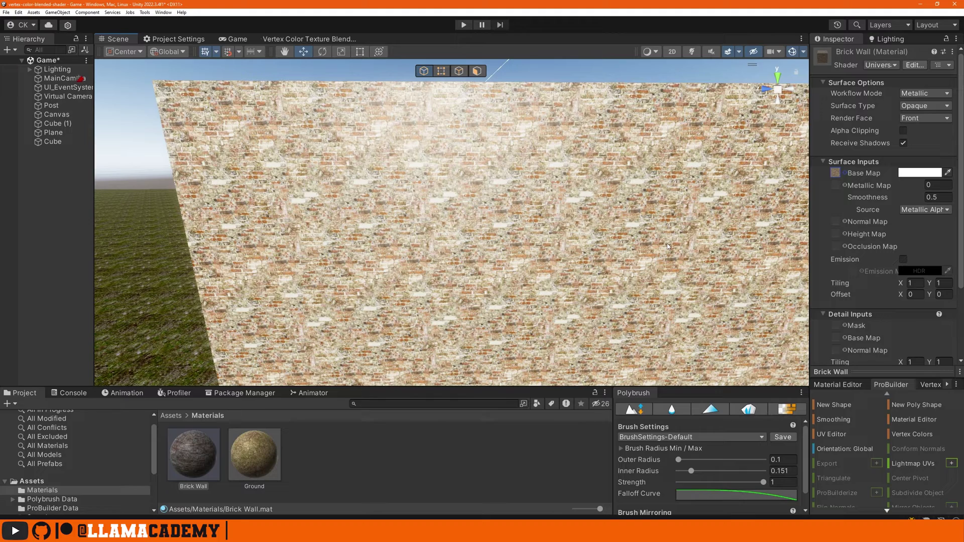
right_click_drag(668, 246, 323, 329)
key("ctrl+s")
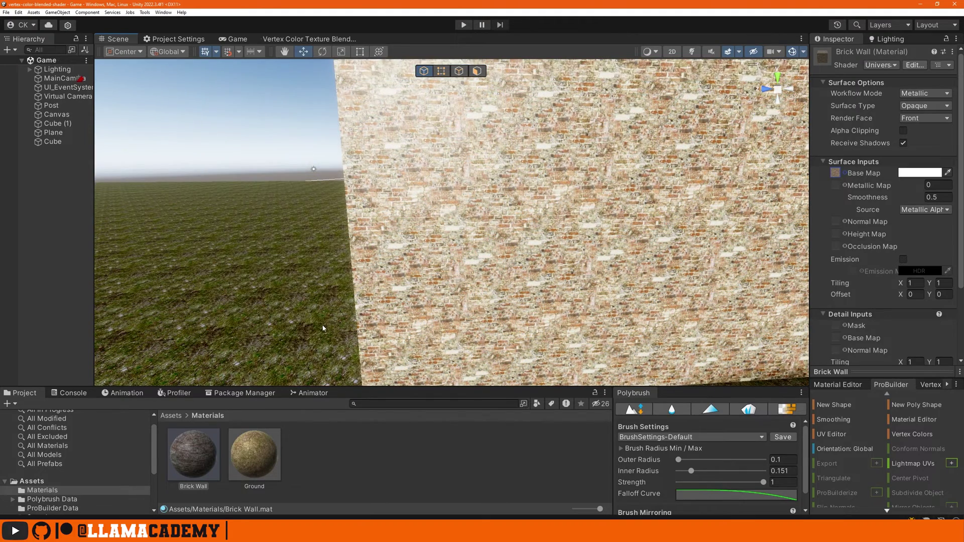
Change the Brick Wall material's base map to IMGP5525_seamless and view the large cube's wall with it
left_click(844, 173)
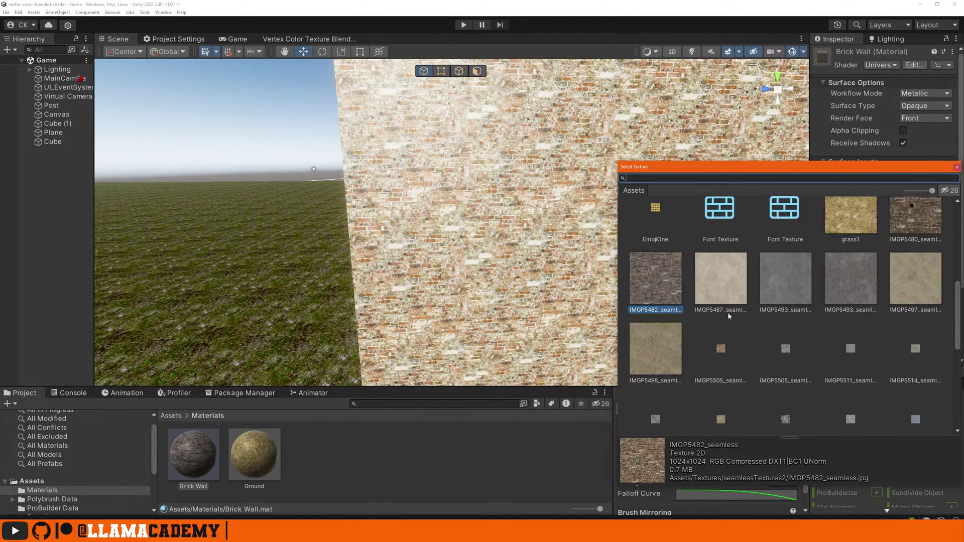
scroll(728, 313, "down", 3)
left_click(721, 318)
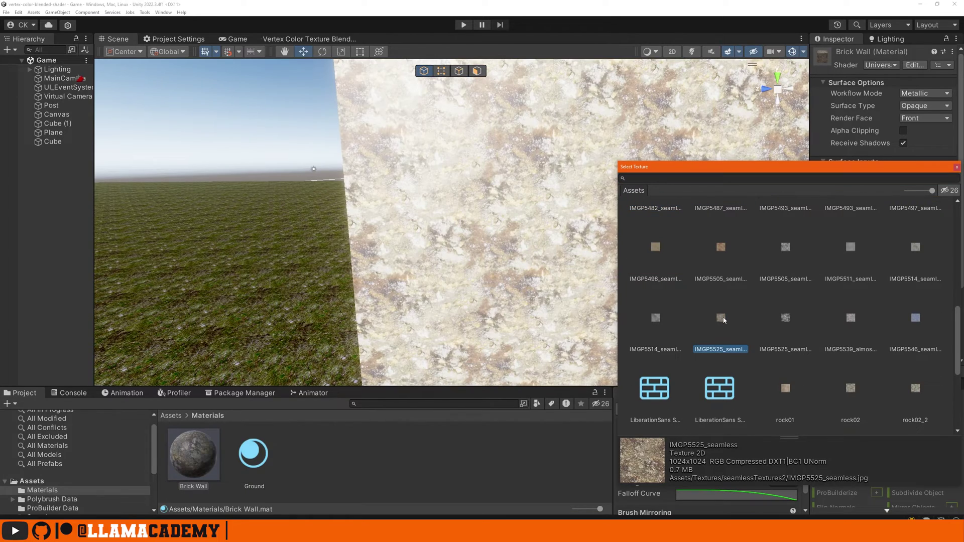
right_click_drag(527, 261, 580, 268)
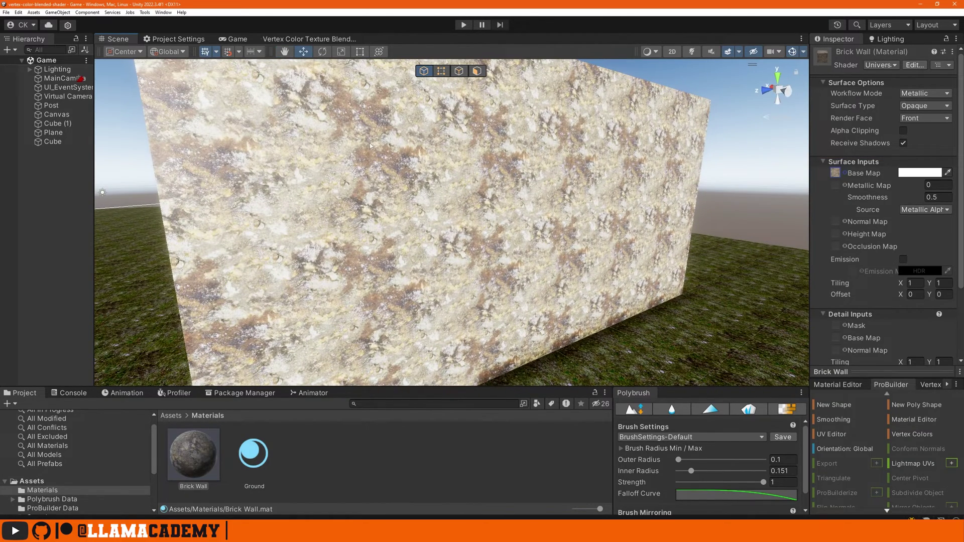
right_click_drag(401, 215, 389, 210)
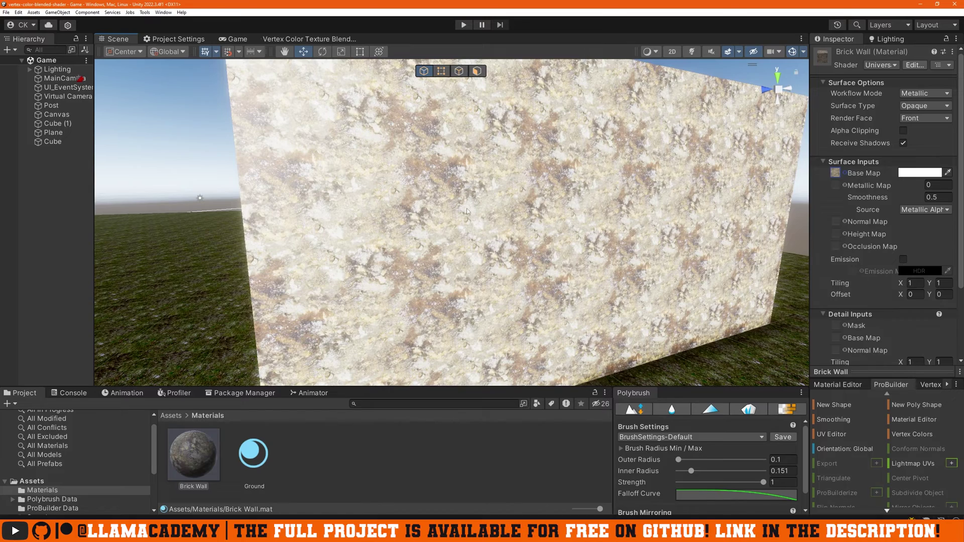
scroll(399, 177, "down", 5)
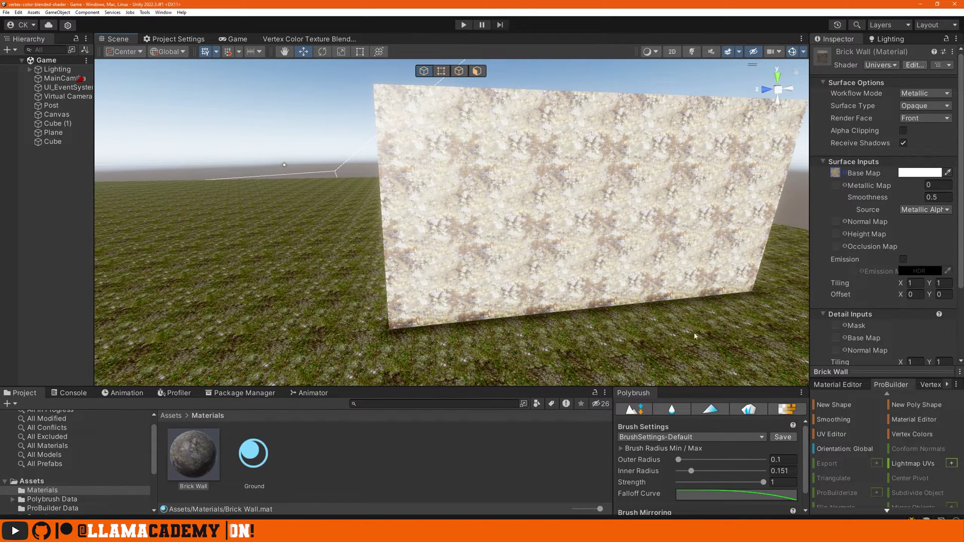
Open ProBuilder's Vertex Colors editor for the large cube and try applying palette colors including black, purple and white
left_click(680, 246)
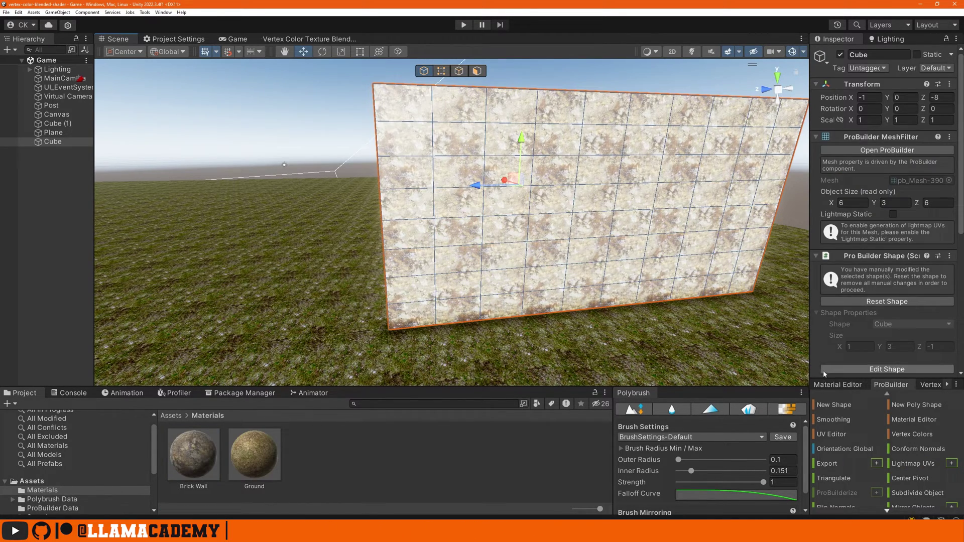
left_click(906, 433)
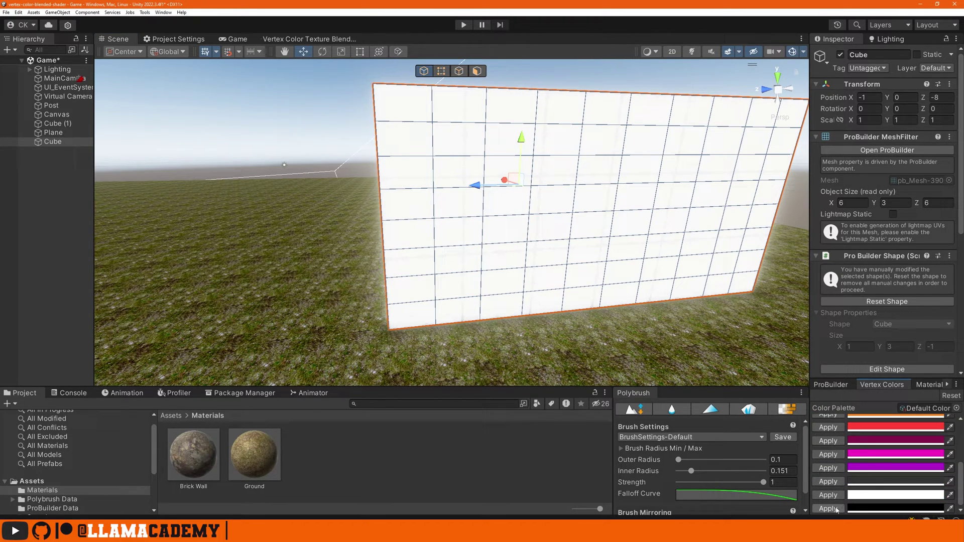
left_click(828, 509)
left_click(833, 497)
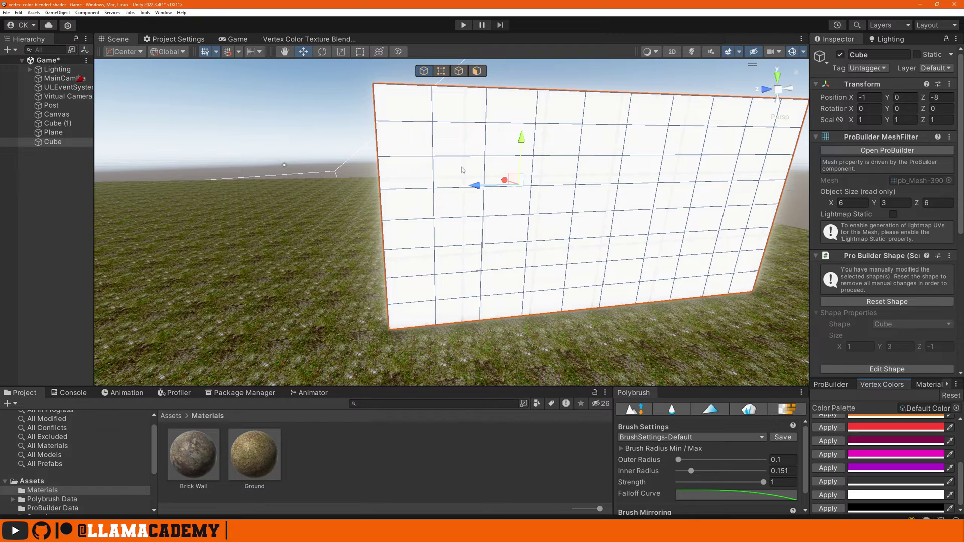
left_click(830, 468)
scroll(824, 454, "down", 3)
left_click(828, 422)
left_click(833, 436)
scroll(830, 443, "up", 3)
left_click(836, 497)
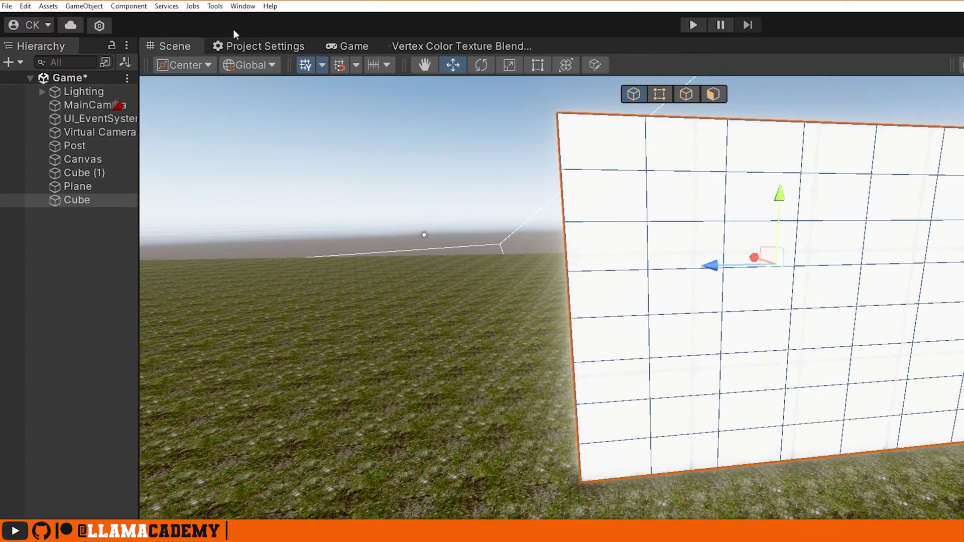
Open the Polybrush window and switch it to vertex color painting, bringing its Color Paint Settings into view
left_click(144, 12)
mouse_move(160, 32)
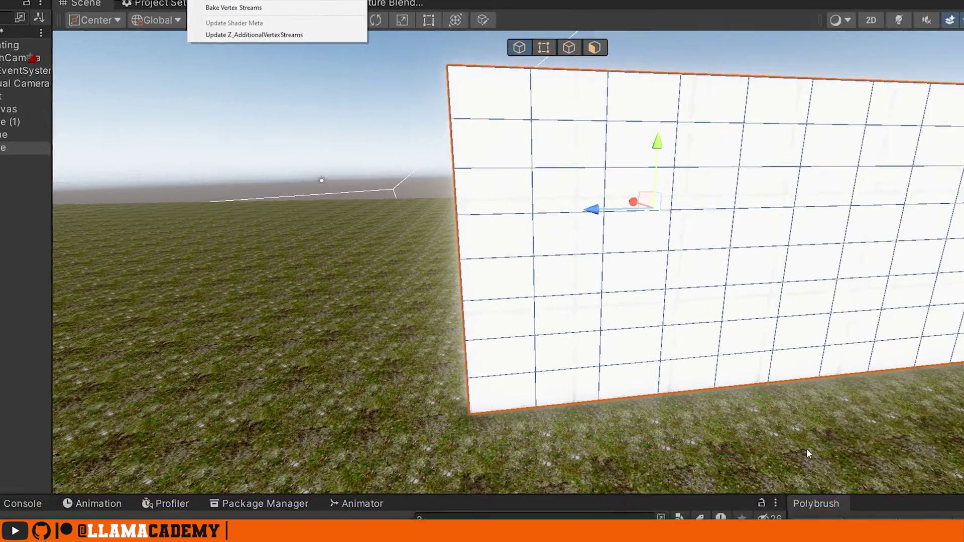
left_click(314, 37)
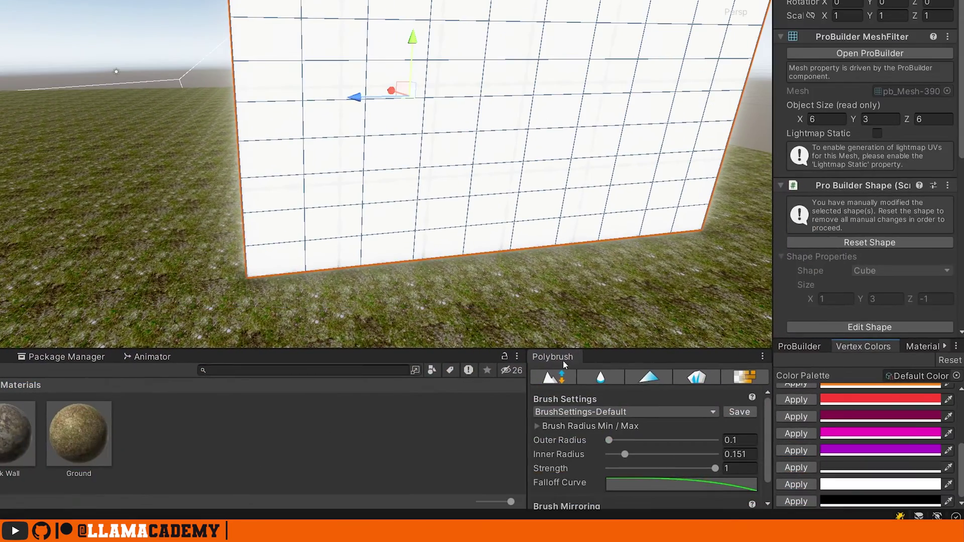
left_click(639, 381)
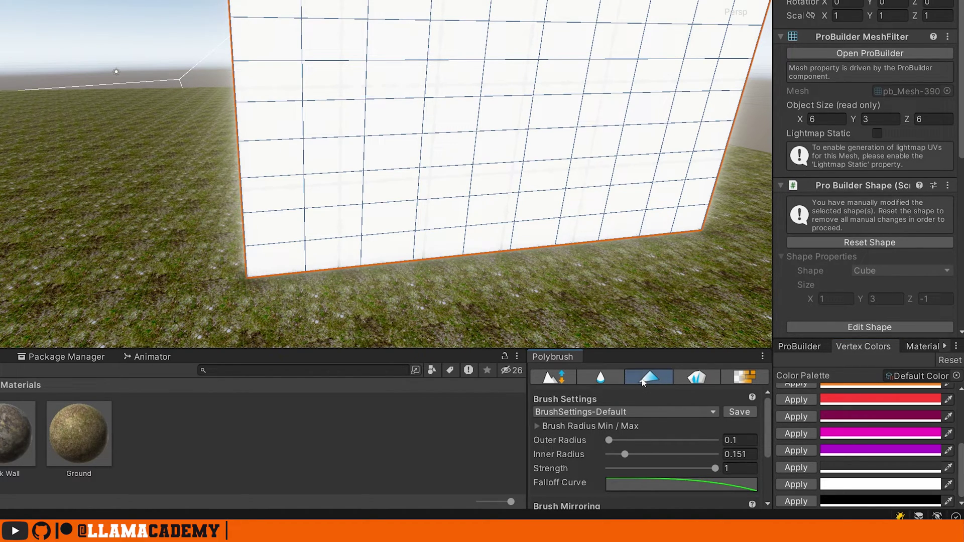
key("f")
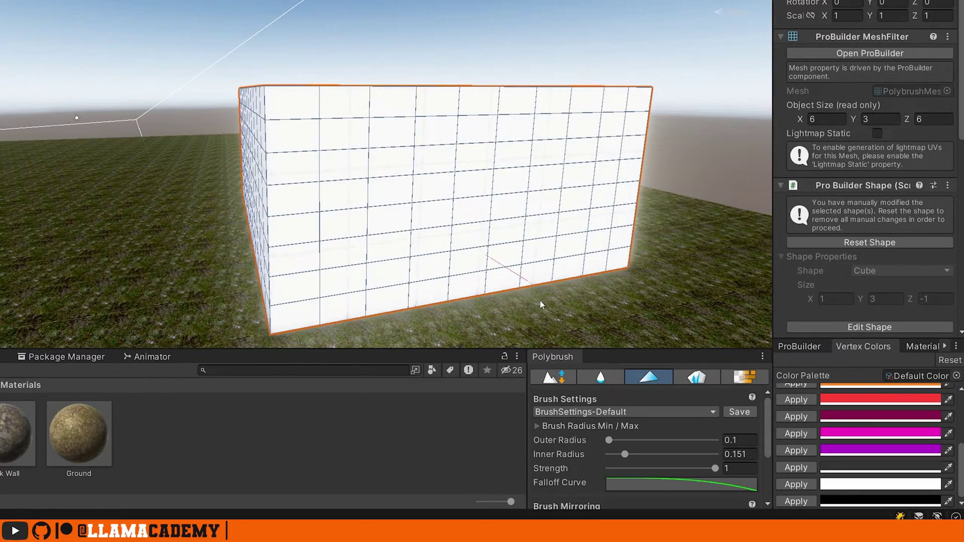
scroll(602, 427, "down", 4)
scroll(598, 442, "down", 1)
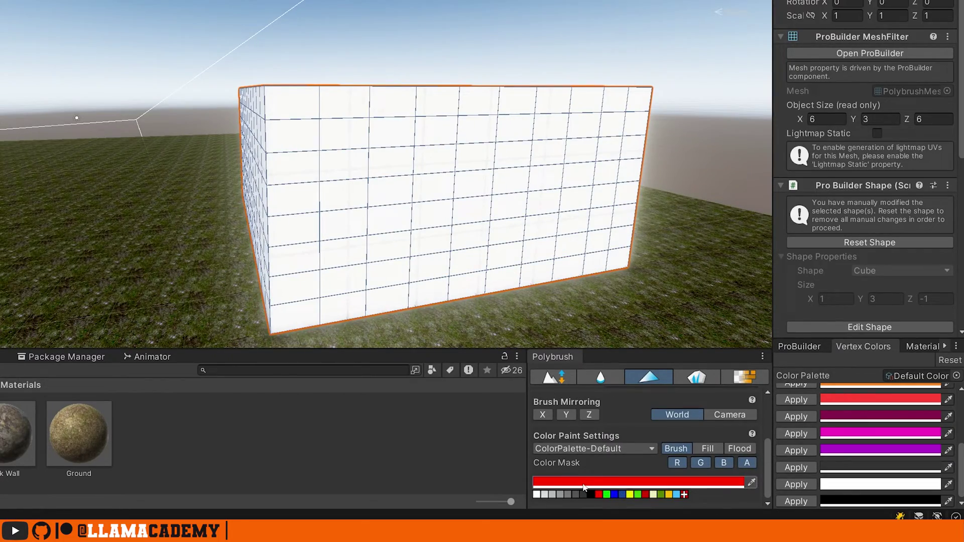
Set the Polybrush outer radius to 1.15 and inner radius to 0.184, and paint red vertex colors onto the large cube's wall
scroll(606, 490, "up", 5)
left_click_drag(609, 440, 629, 454)
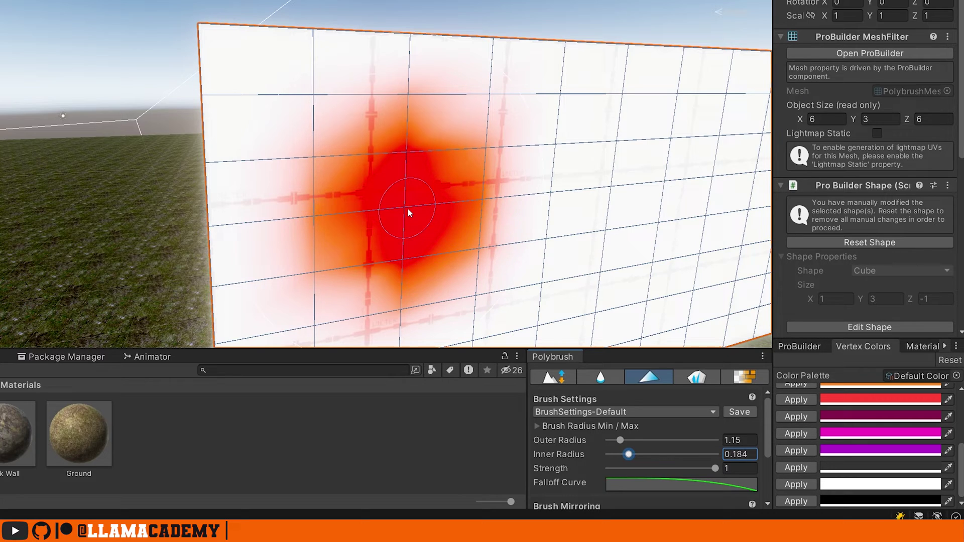
left_click(408, 209)
scroll(652, 215, "up", 2)
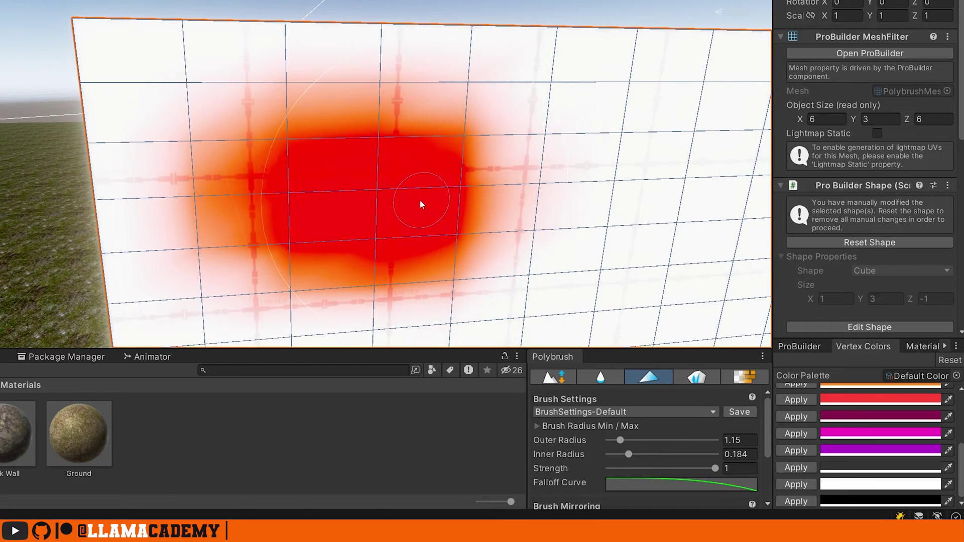
left_click_drag(418, 200, 492, 192)
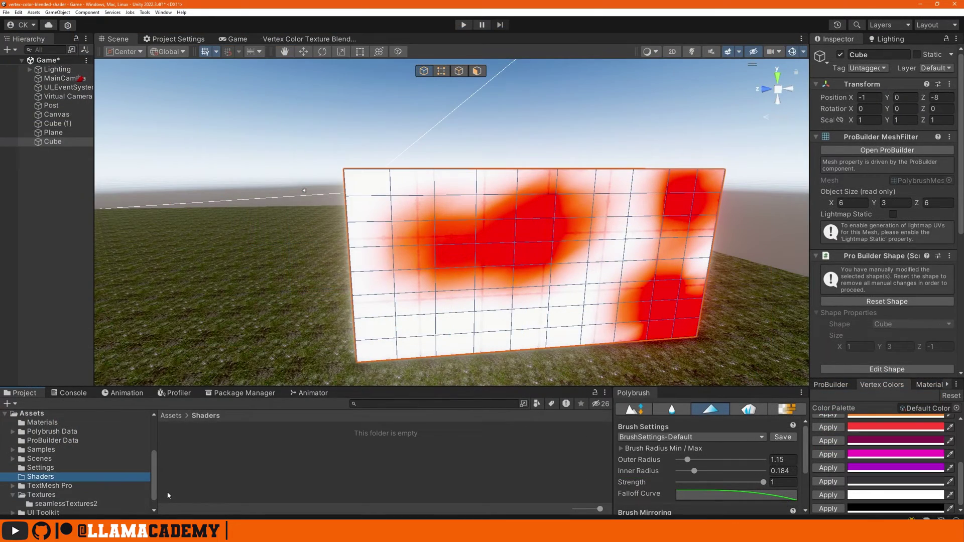
Create a lit URP shader graph named Vertex Color Texture Blend in the Shaders folder
left_click(40, 477)
right_click(168, 497)
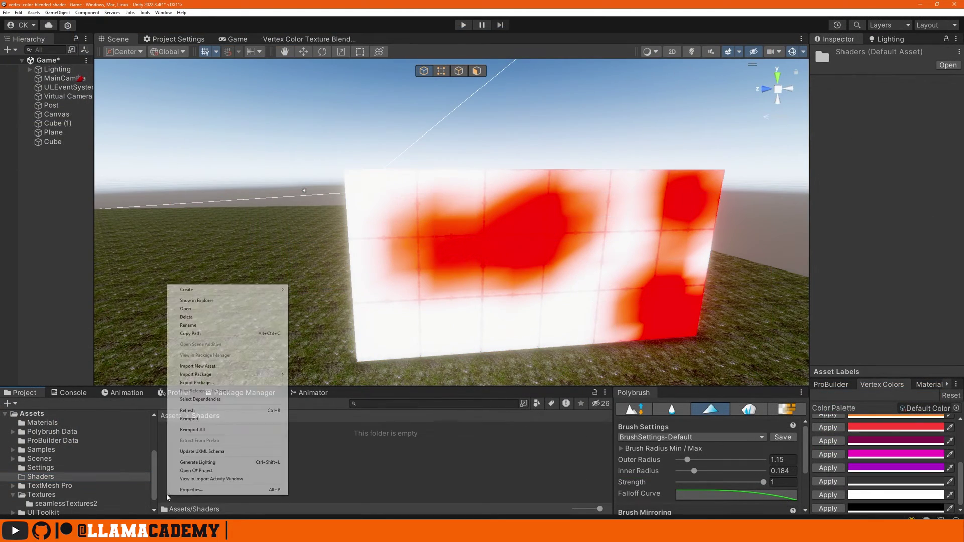
mouse_move(232, 295)
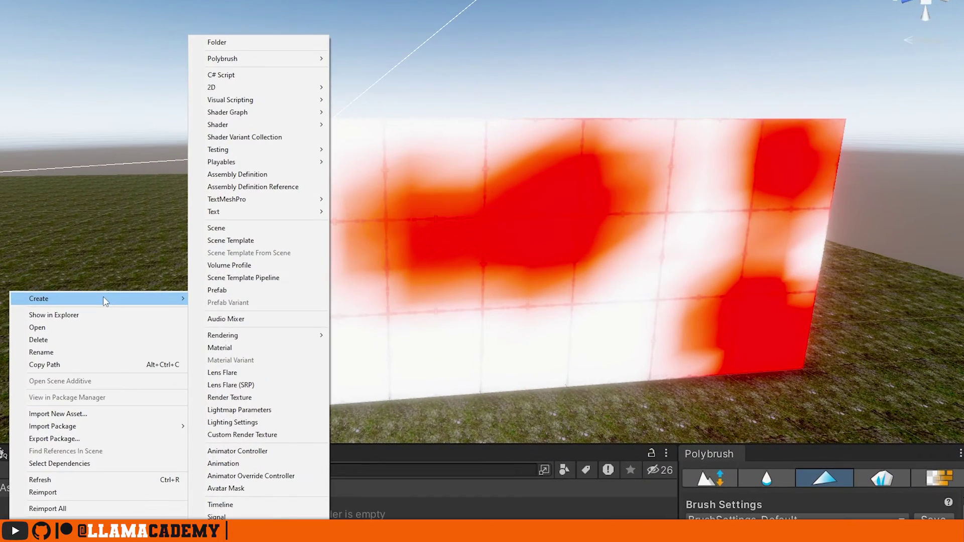
mouse_move(322, 115)
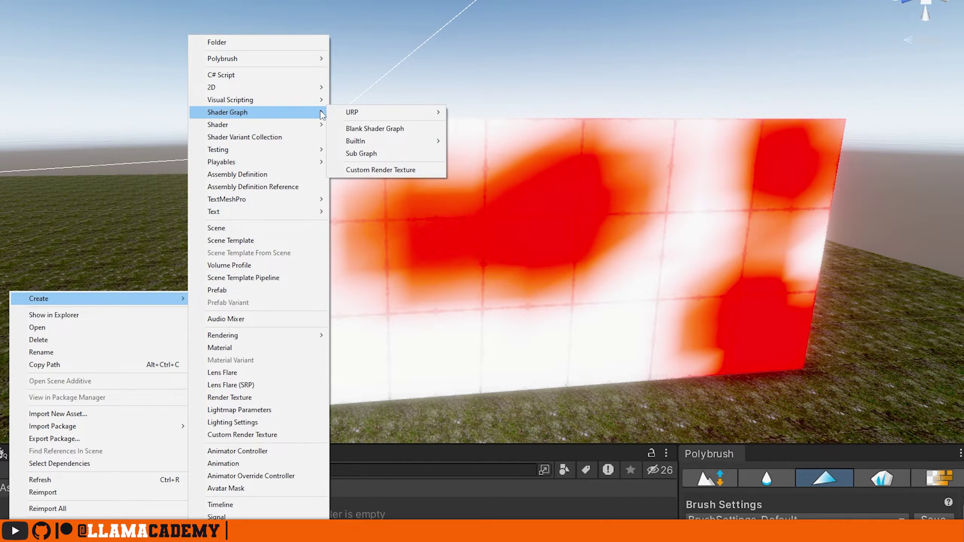
mouse_move(393, 112)
left_click(475, 113)
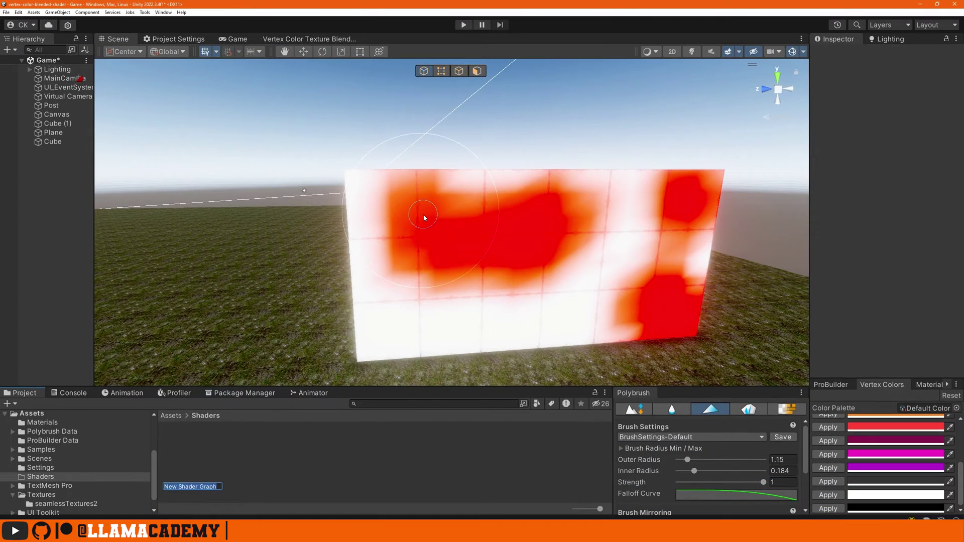
type("Vertex Color Texture Blend")
key("Return")
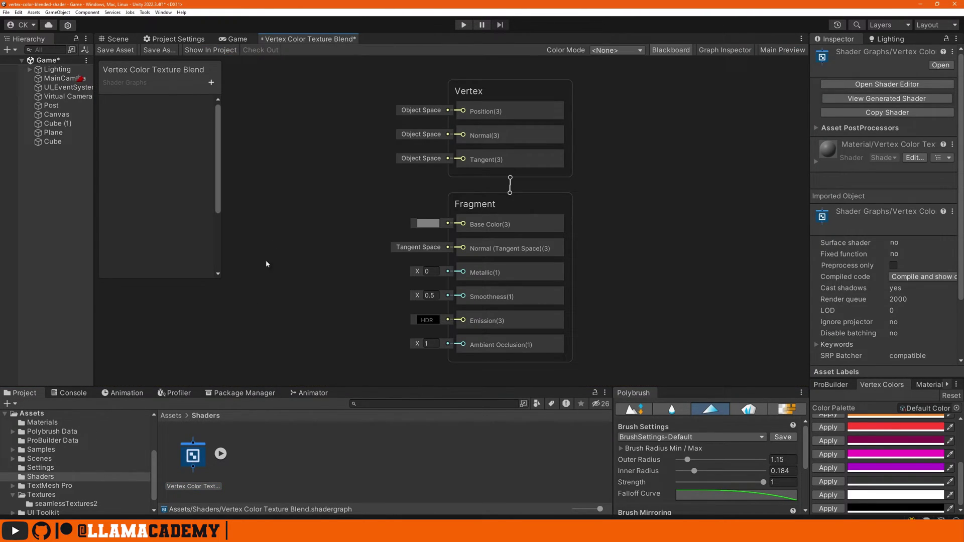
Maximize the shader graph editor and add two Texture 2D properties named BaseMap and SecondaryMap
double_click(312, 39)
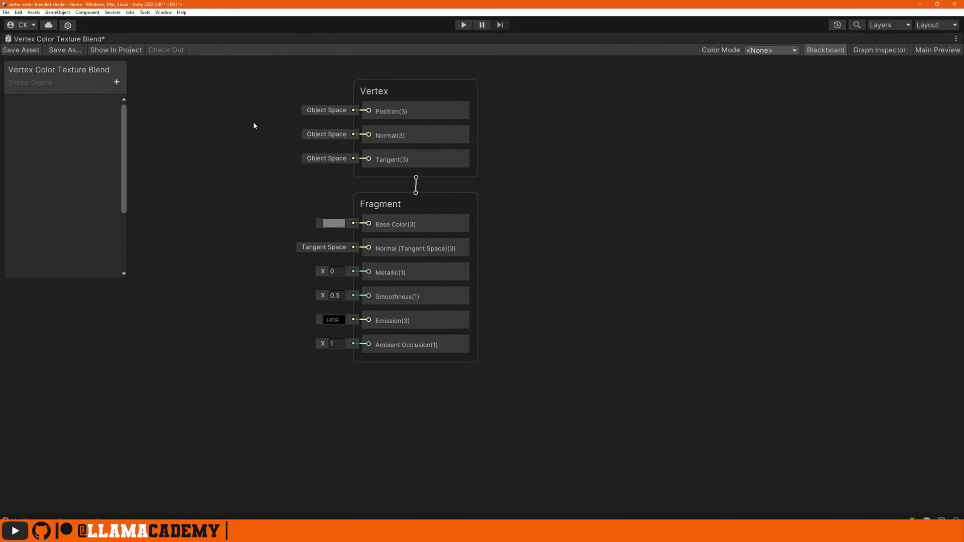
middle_click_drag(227, 152, 616, 178)
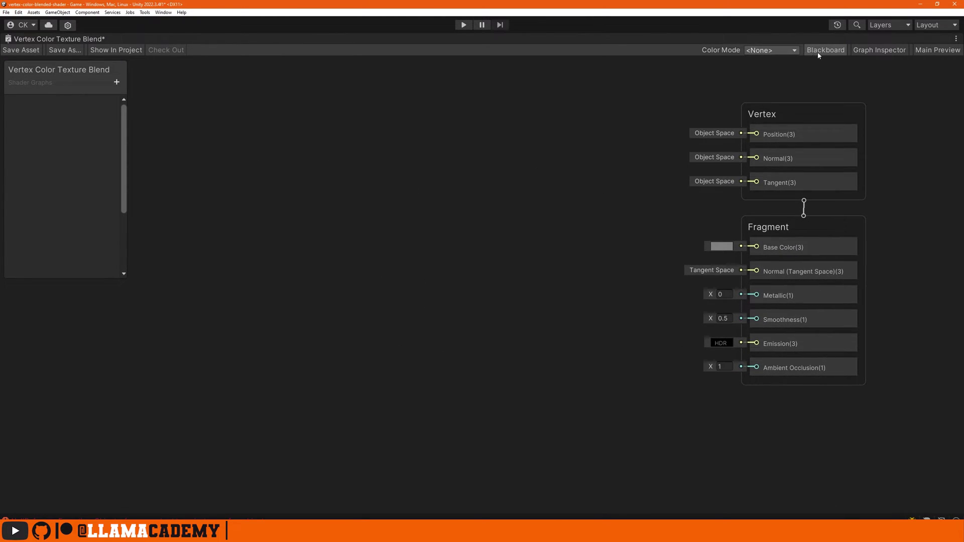
left_click(117, 83)
left_click(152, 157)
type("BaseMap")
key("Return")
left_click(117, 82)
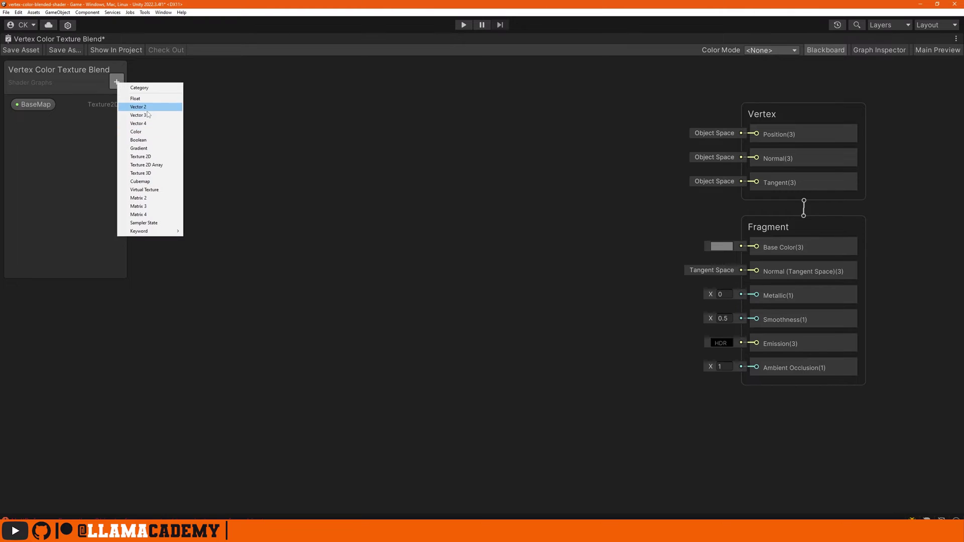
left_click(152, 156)
type("SecondaryMap")
key("Return")
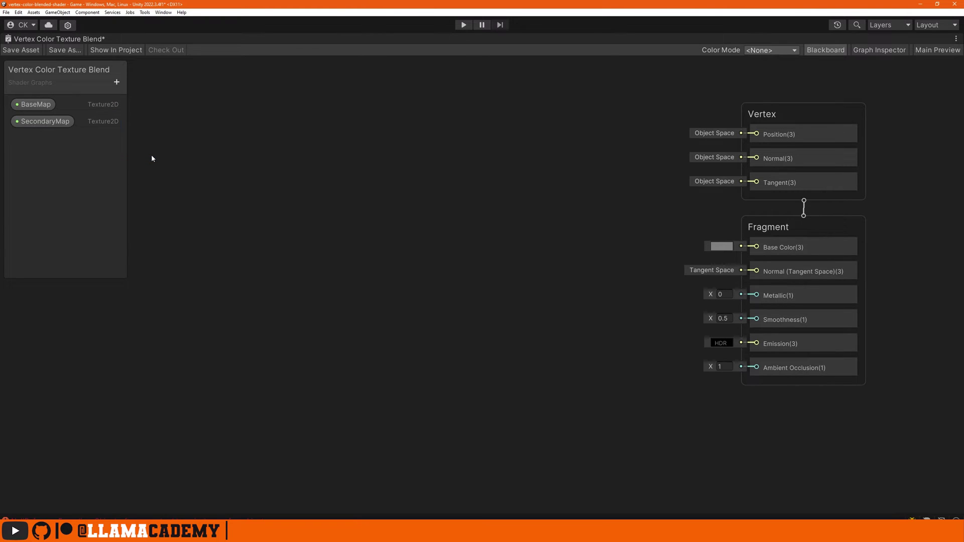
Add a float property named Smoothness with a default of 0.5 and set its mode to Slider
left_click(117, 83)
left_click(144, 101)
type("Smoothness")
key("Return")
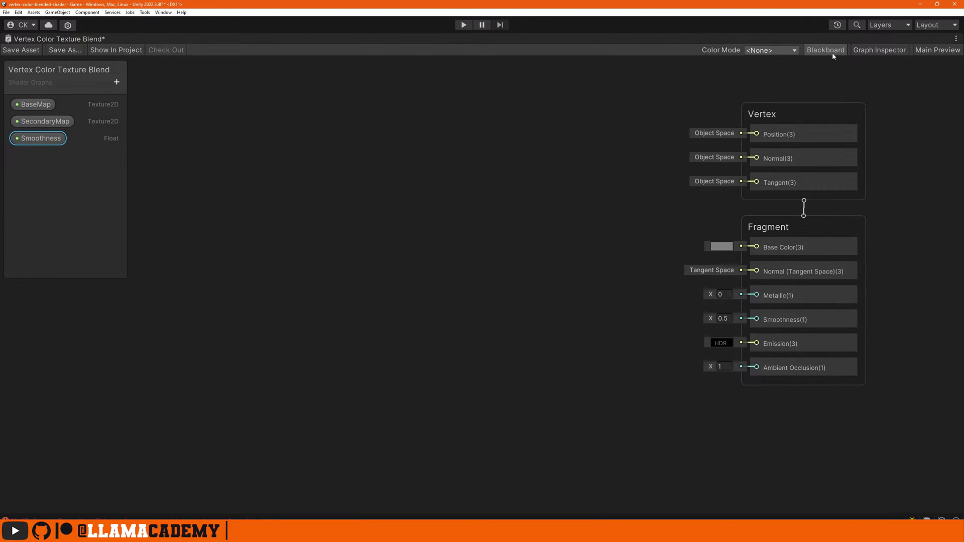
left_click(868, 53)
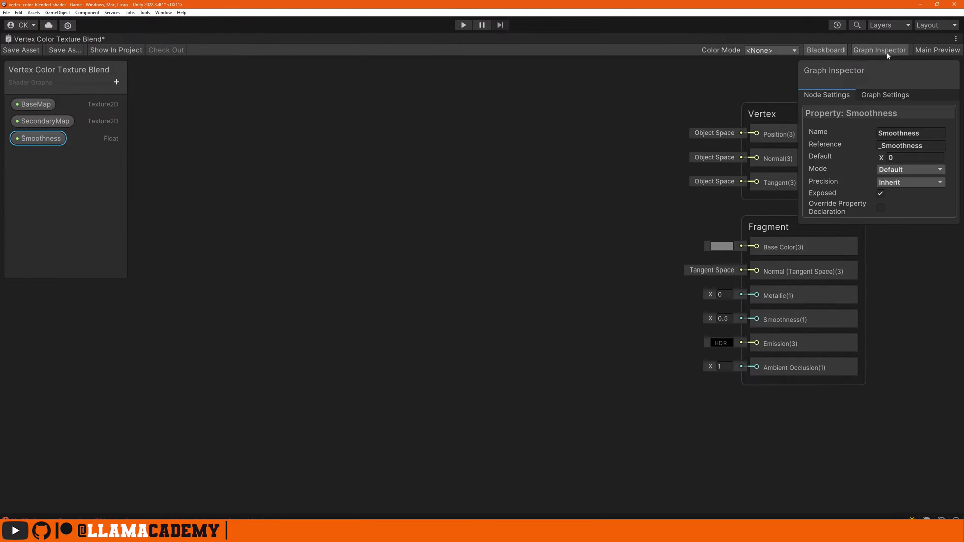
left_click(901, 157)
left_click(891, 171)
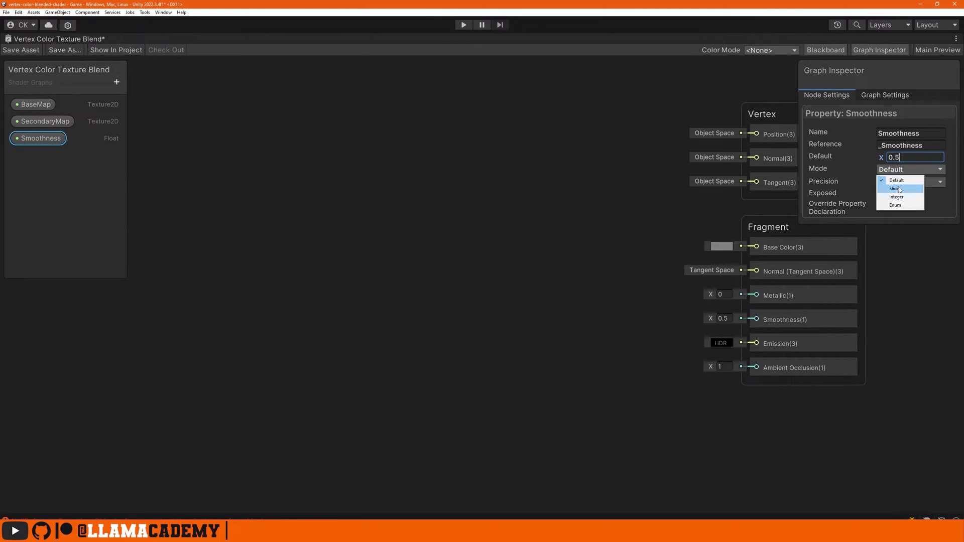
left_click(898, 189)
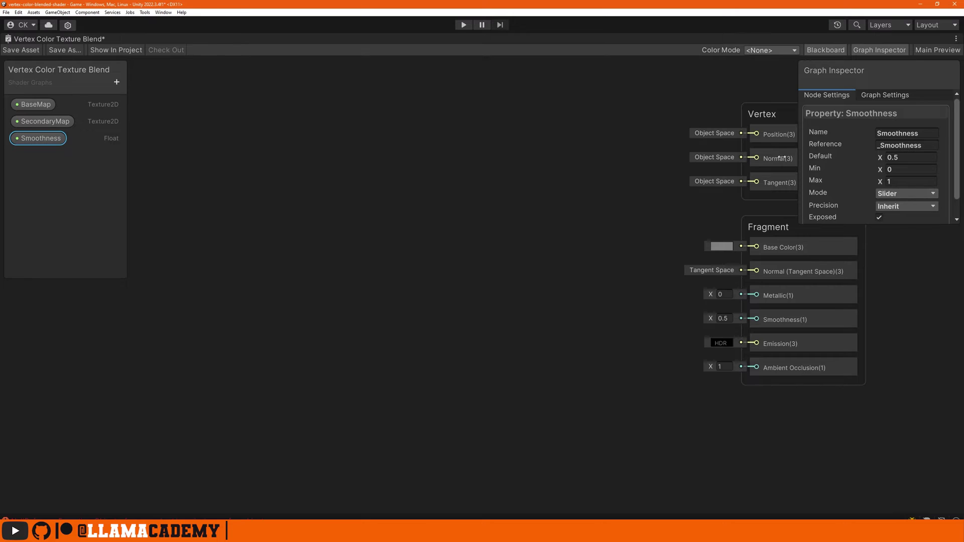
Examine the Use Tiling and Offset option of the SecondaryMap and BaseMap properties, and close the Graph Inspector
left_click(33, 123)
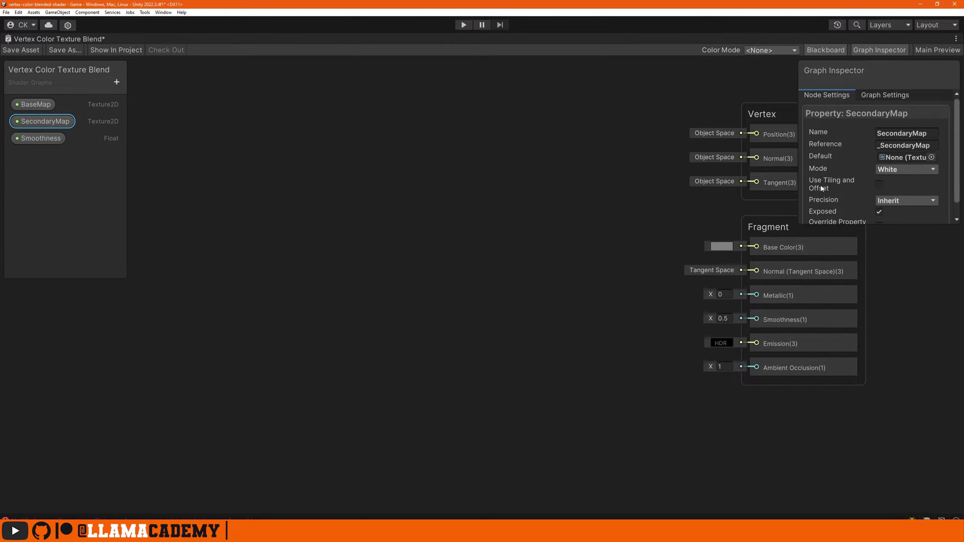
left_click(35, 104)
left_click(880, 184)
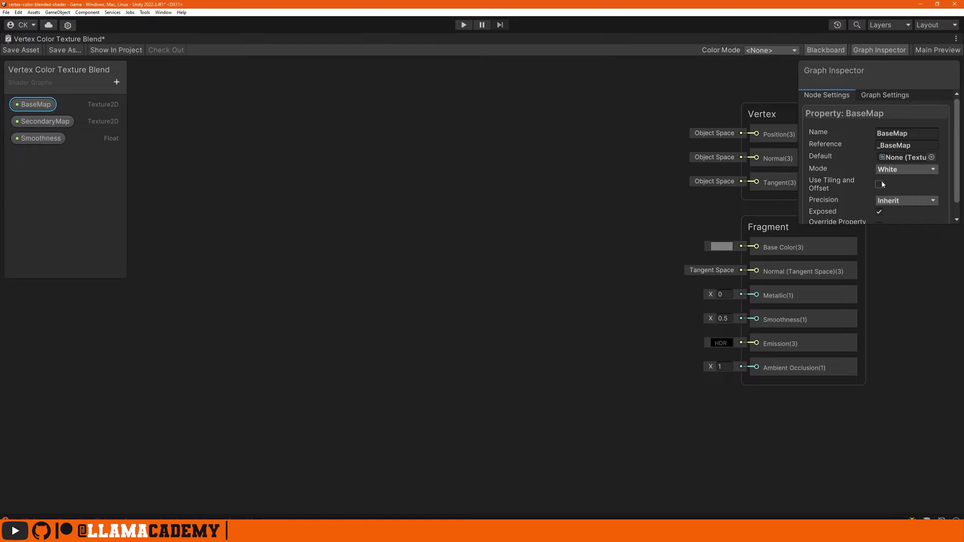
left_click(876, 50)
Place the BaseMap property in the graph and feed it into a Split Texture Transform node
left_click_drag(32, 107, 266, 219)
type("split")
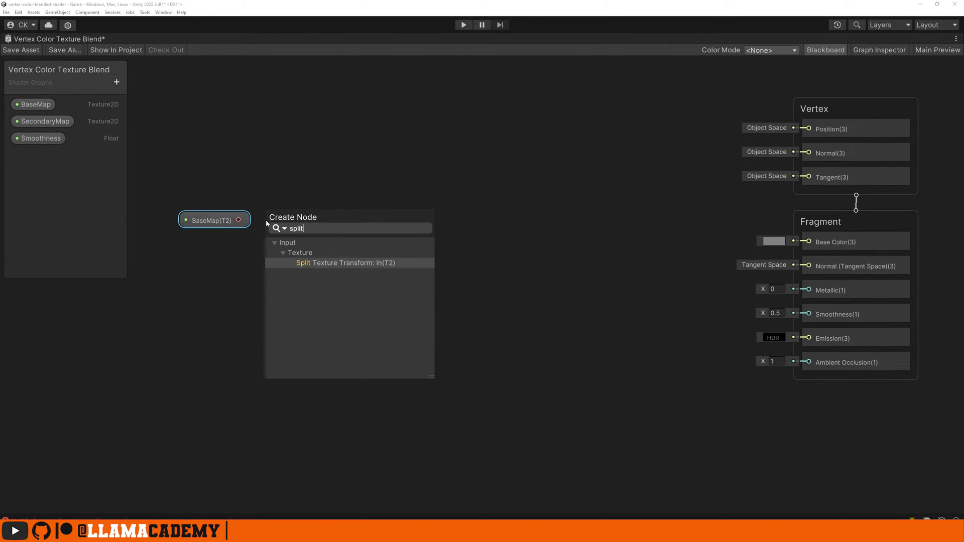
left_click(338, 263)
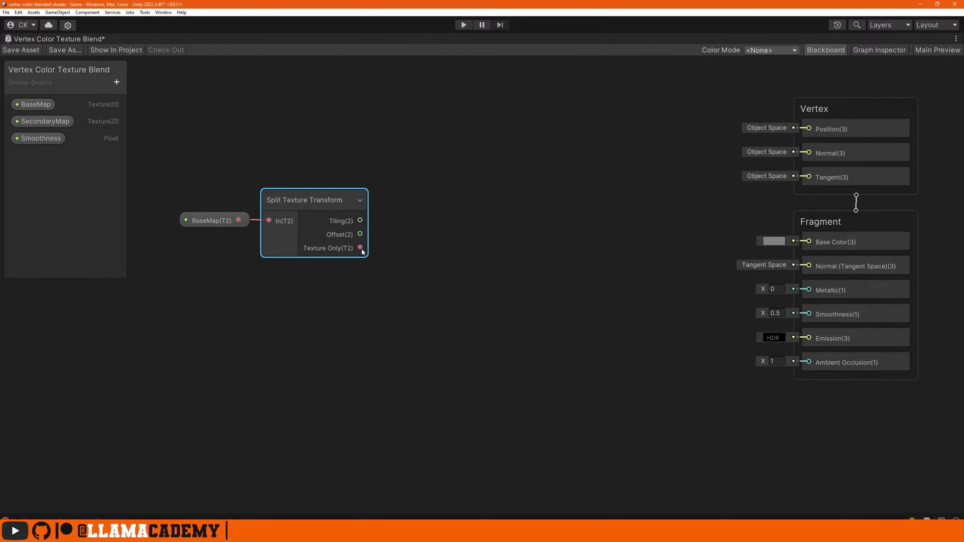
Connect the split's Texture Only output to a new Sample Texture 2D node, collapse its preview and position it clear of the split
left_click_drag(360, 248, 402, 250)
left_click_drag(421, 199, 429, 190)
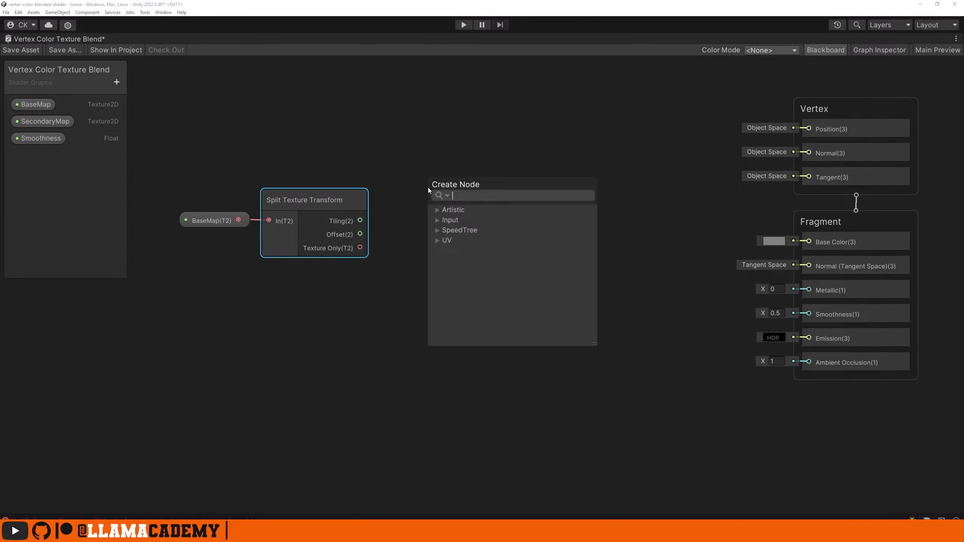
type("sample")
key("Return")
left_click_drag(484, 278, 505, 278)
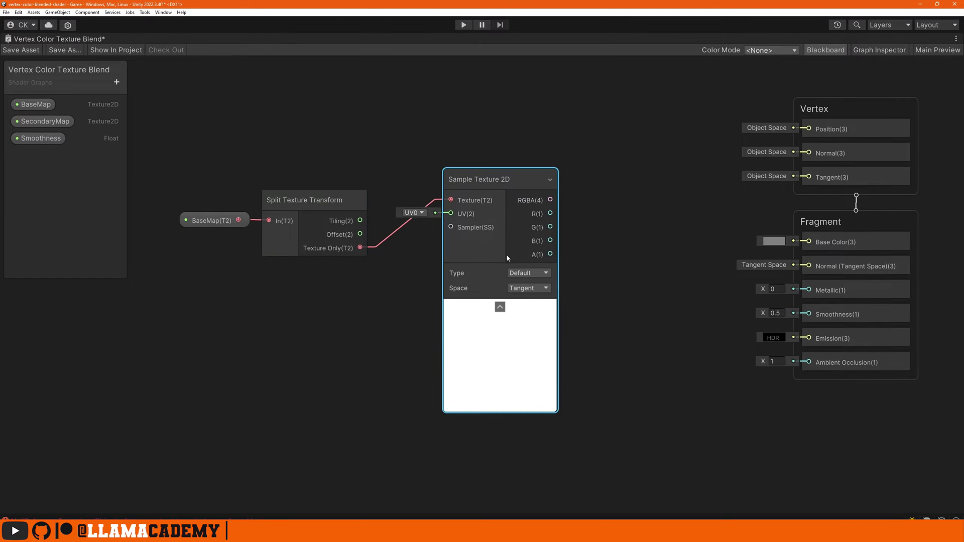
left_click(501, 307)
left_click_drag(496, 182, 525, 181)
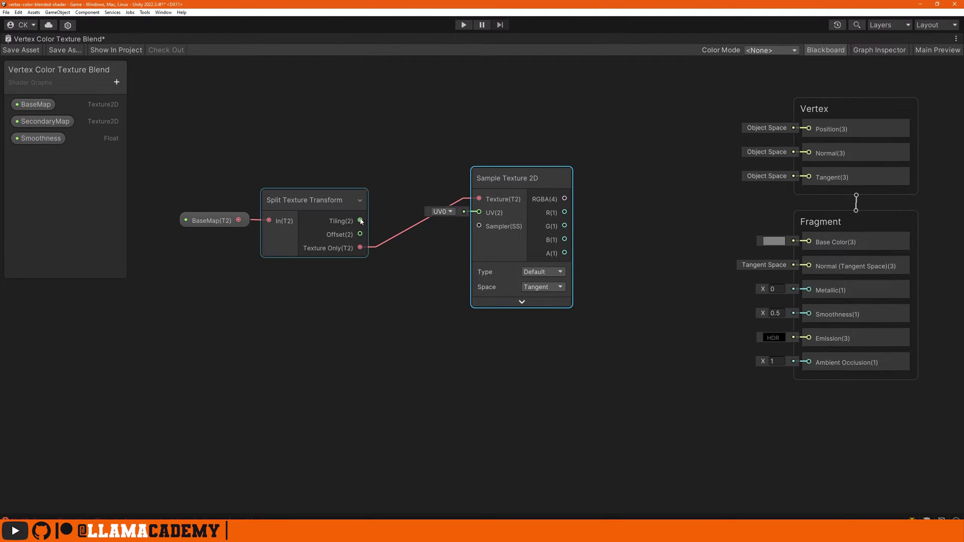
Route the split's tiling and offset through a Tiling And Offset node into the sampler's UV, and connect the sampler's RGBA to Base Color
left_click_drag(360, 220, 390, 224)
type("tiling")
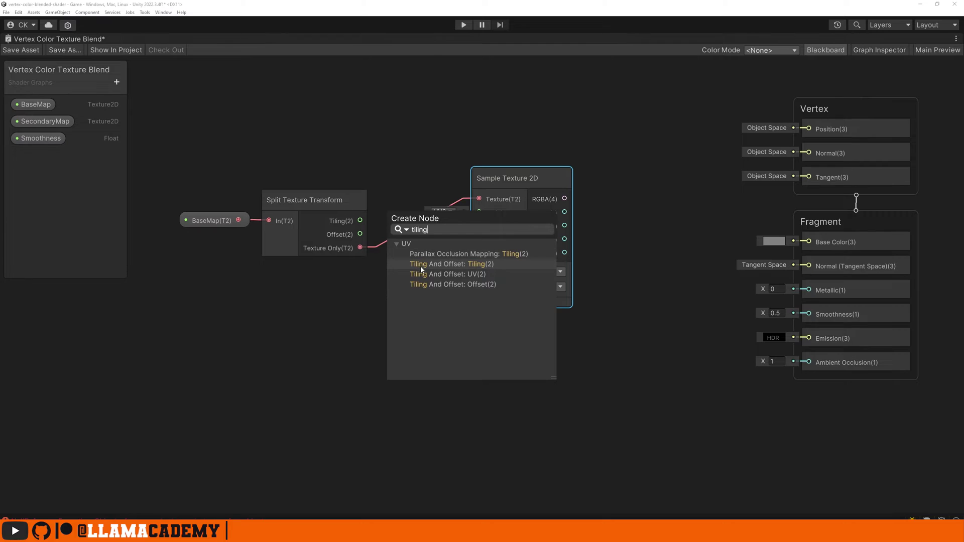
left_click(480, 266)
left_click_drag(360, 234, 388, 247)
left_click(437, 264)
left_click_drag(417, 199, 499, 216)
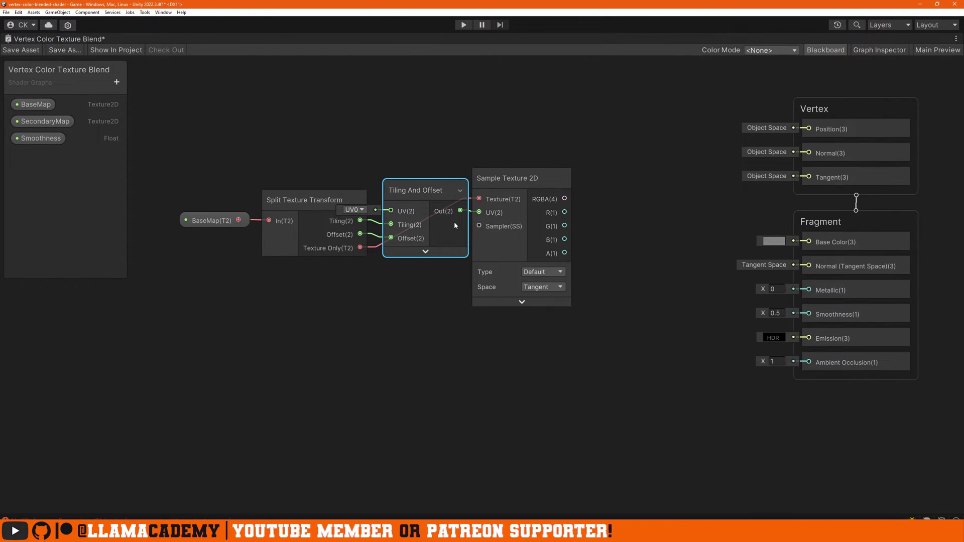
left_click_drag(565, 199, 809, 243)
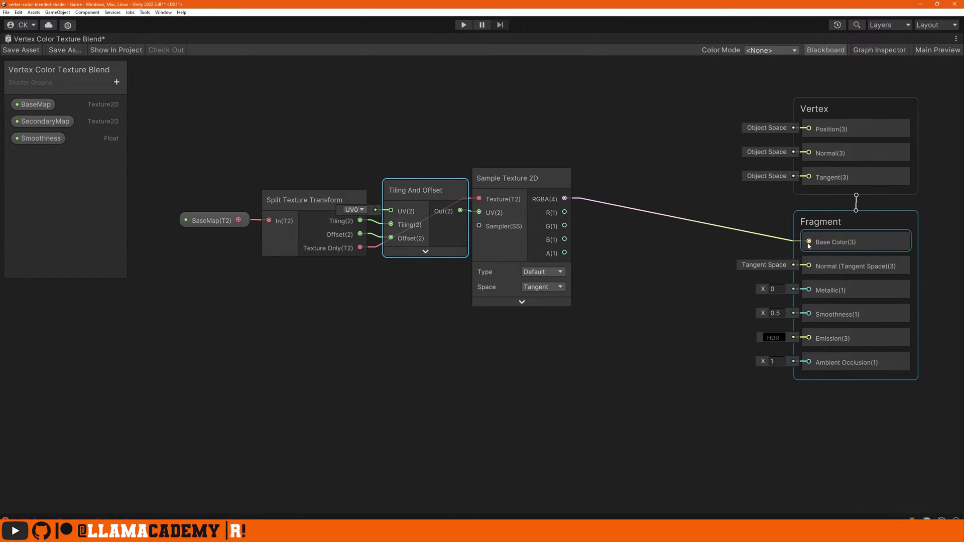
Place SecondaryMap in the graph and feed it into duplicates of BaseMap's Split Texture Transform, Tiling And Offset and Sample Texture 2D nodes
left_click(58, 127)
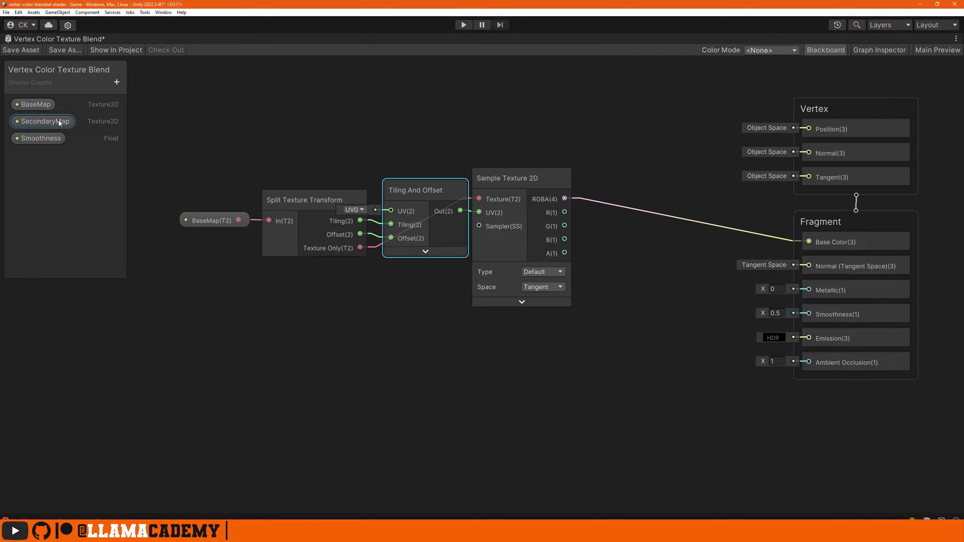
left_click(197, 220)
left_click(55, 126)
left_click_drag(52, 123, 196, 320)
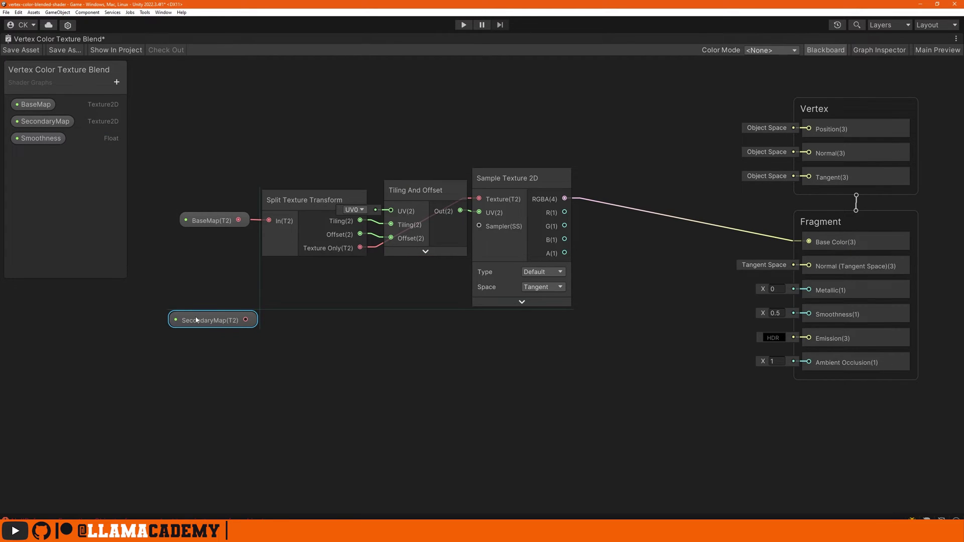
left_click_drag(582, 161, 339, 324)
key("ctrl+d")
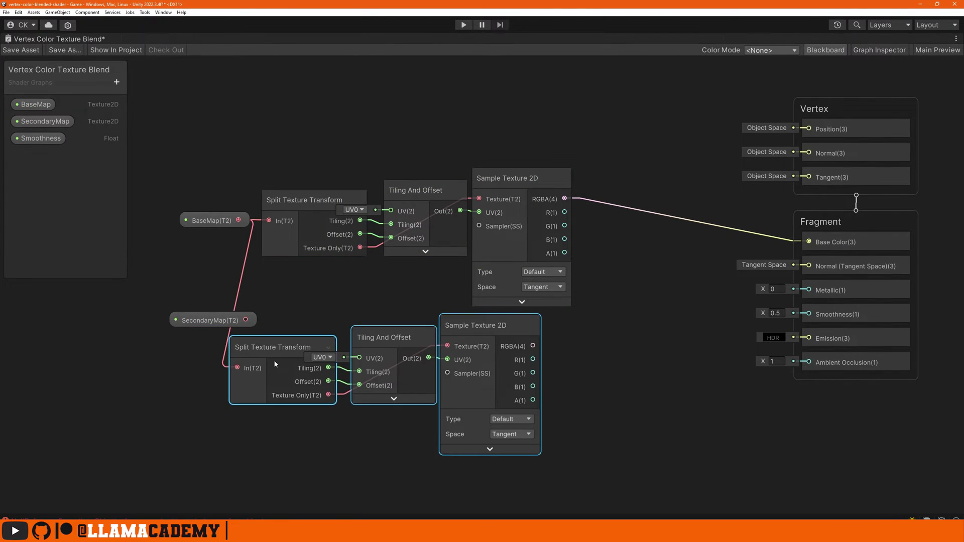
left_click_drag(275, 364, 307, 358)
left_click_drag(201, 320, 270, 365)
middle_click_drag(343, 321, 330, 252)
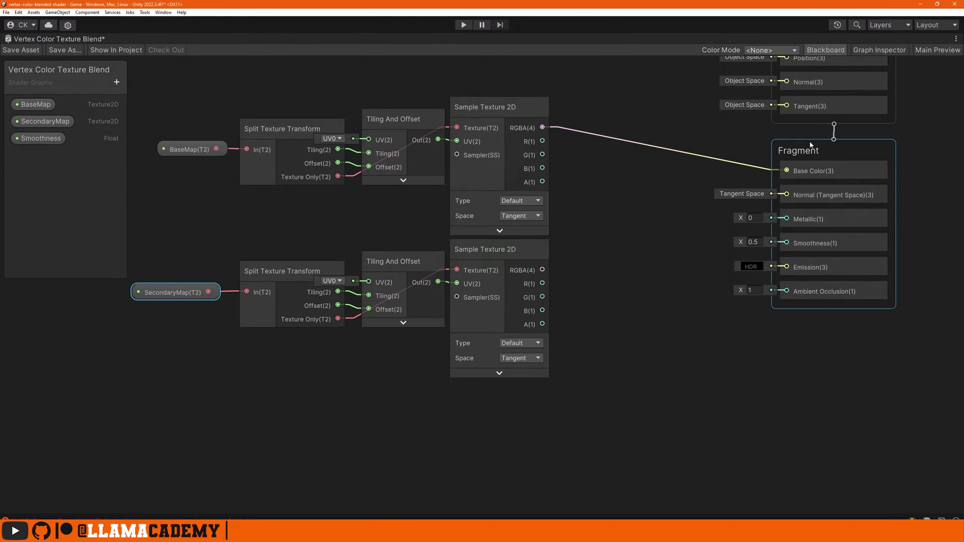
Insert a Lerp node with the BaseMap sample's RGBA as A and the SecondaryMap sample's RGBA as B
left_click_drag(786, 171, 619, 212)
type("lerp")
key("Down")
key("Down")
key("Return")
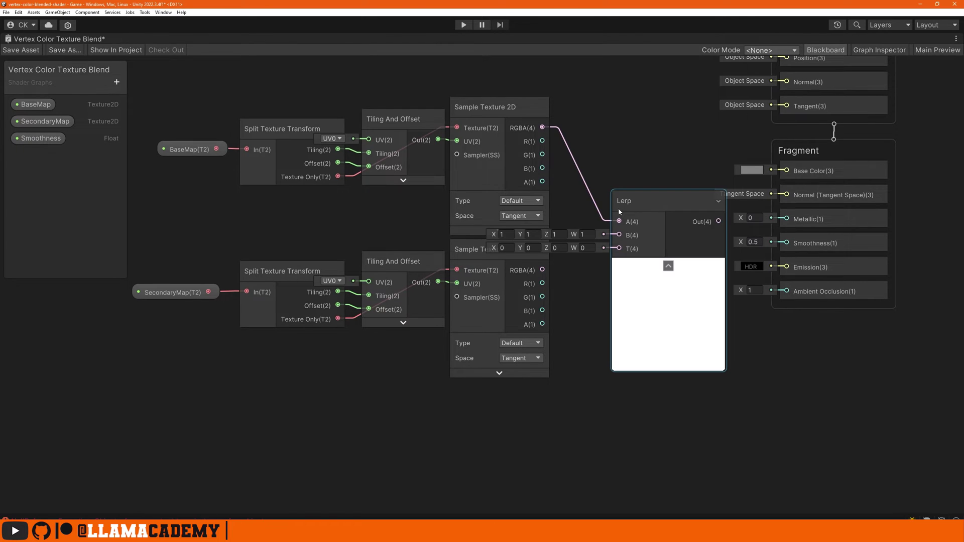
left_click_drag(543, 271, 619, 235)
mouse_move(646, 203)
left_mouse_down()
mouse_move(648, 256)
mouse_move(635, 237)
mouse_move(642, 188)
left_mouse_up()
Collapse the unused ports on both Sample Texture 2D nodes and move the BaseMap node chain closer to the SecondaryMap chain
left_click(543, 249)
left_click(543, 107)
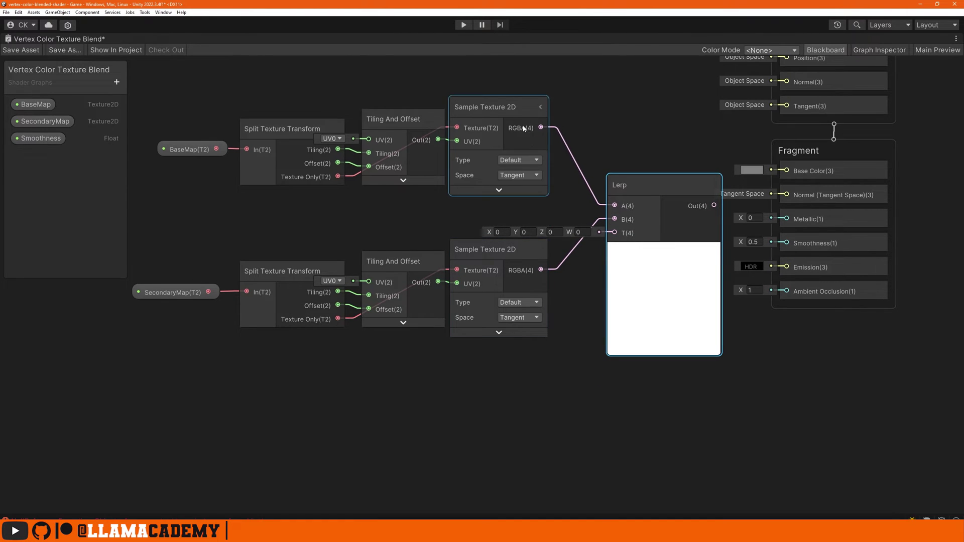
left_click_drag(493, 107, 492, 146)
left_click_drag(397, 119, 390, 160)
left_click_drag(305, 129, 299, 170)
left_click_drag(189, 149, 182, 183)
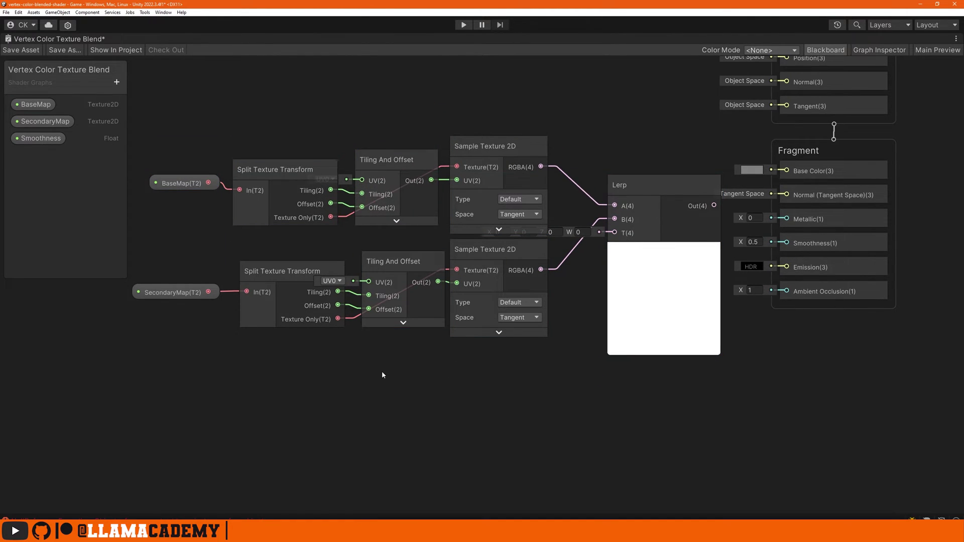
Add a Vertex Color node below the SecondaryMap node chain
left_click(382, 372)
key("space")
type("verte")
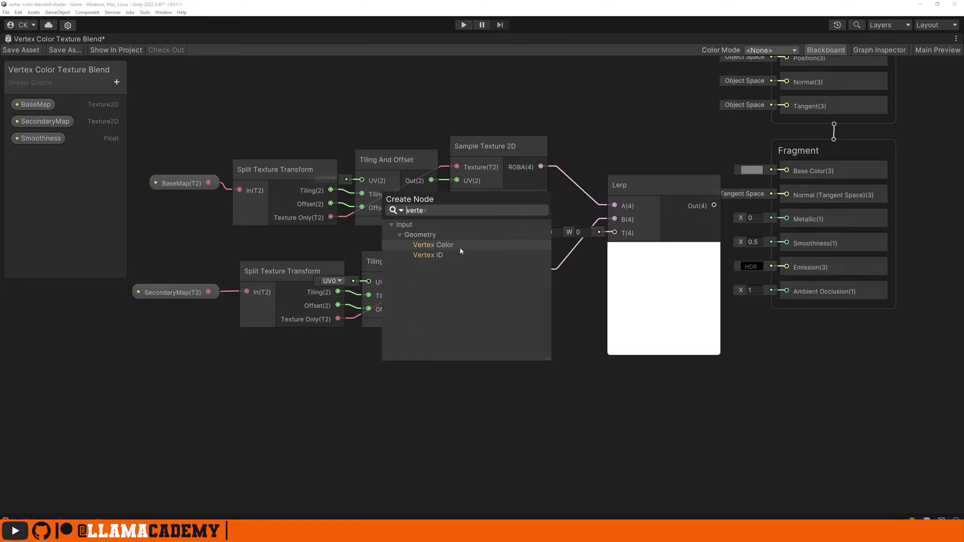
left_click(445, 246)
left_click(444, 440)
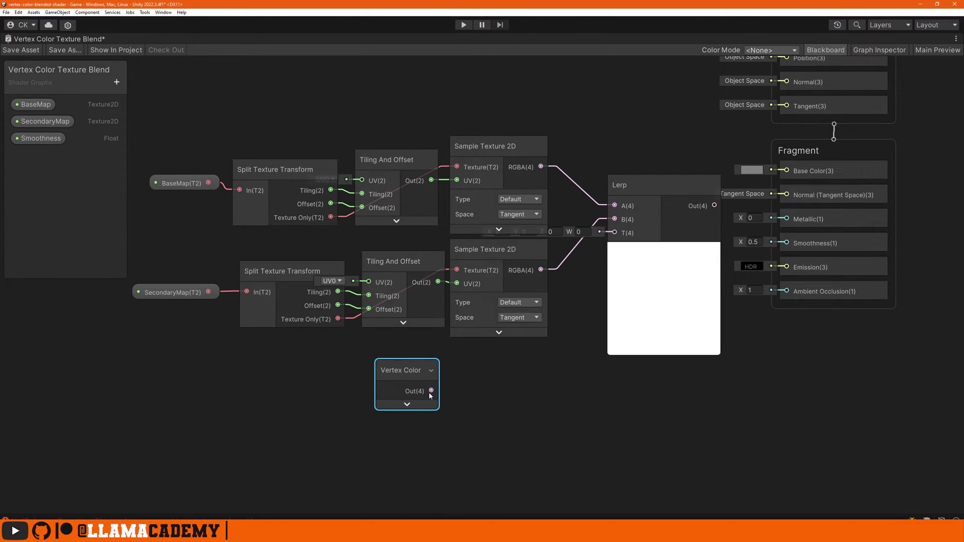
Add a Split node after Vertex Color, feed its R channel into the Lerp's T, and move both nodes under the texture samples
left_click_drag(430, 392, 470, 385)
type("split")
key("Return")
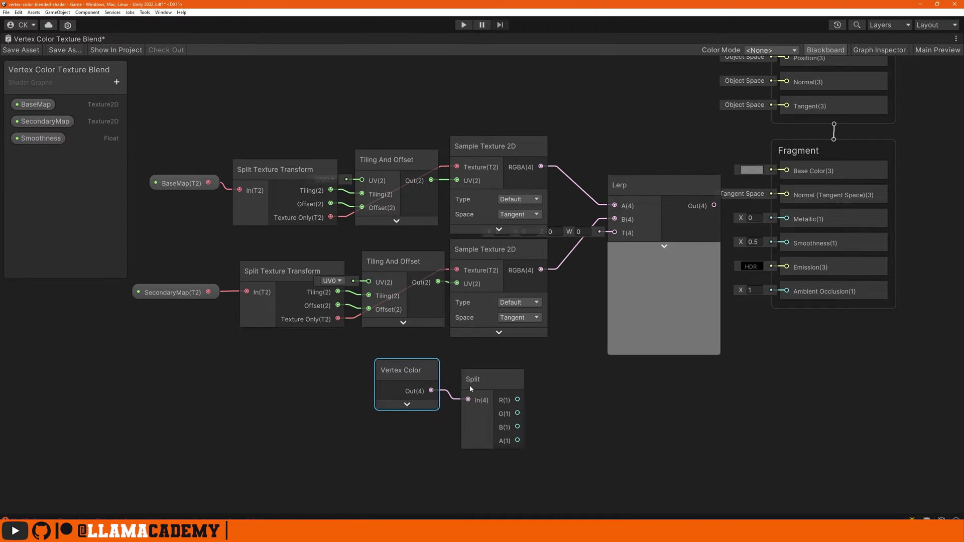
left_click_drag(518, 400, 618, 235)
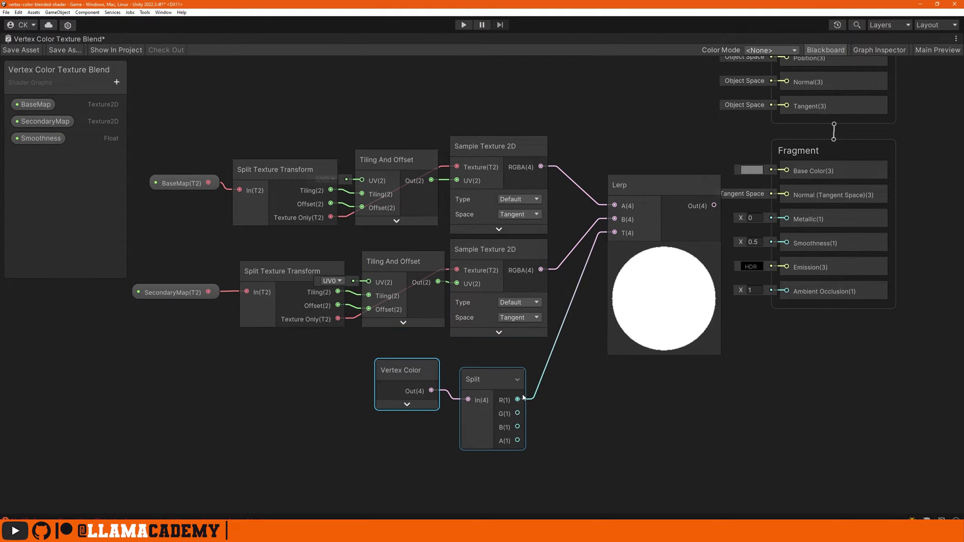
left_click_drag(490, 380, 513, 354)
left_click_drag(421, 379, 455, 361)
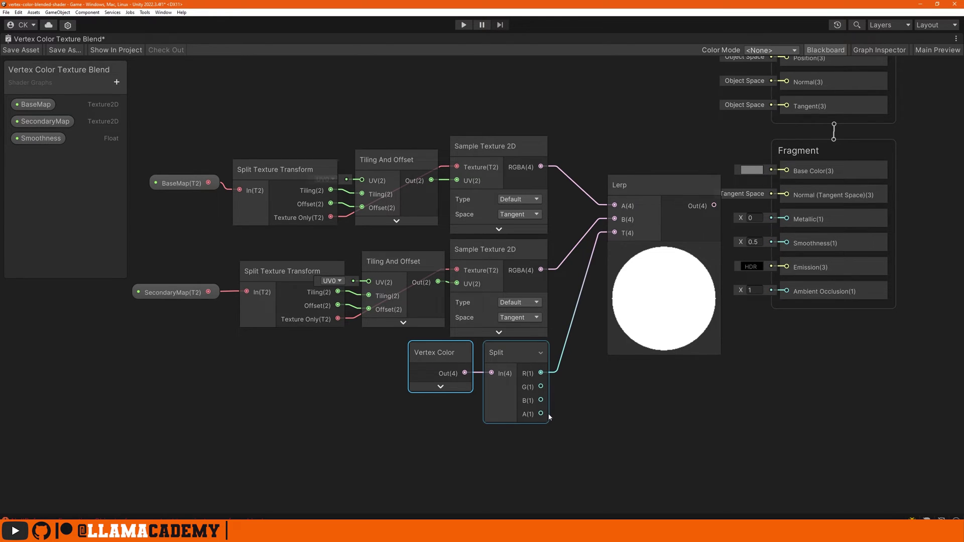
Connect the Lerp output to Base Color and the Smoothness property to the fragment's Smoothness, and save the shader graph asset
left_click_drag(678, 204, 775, 172)
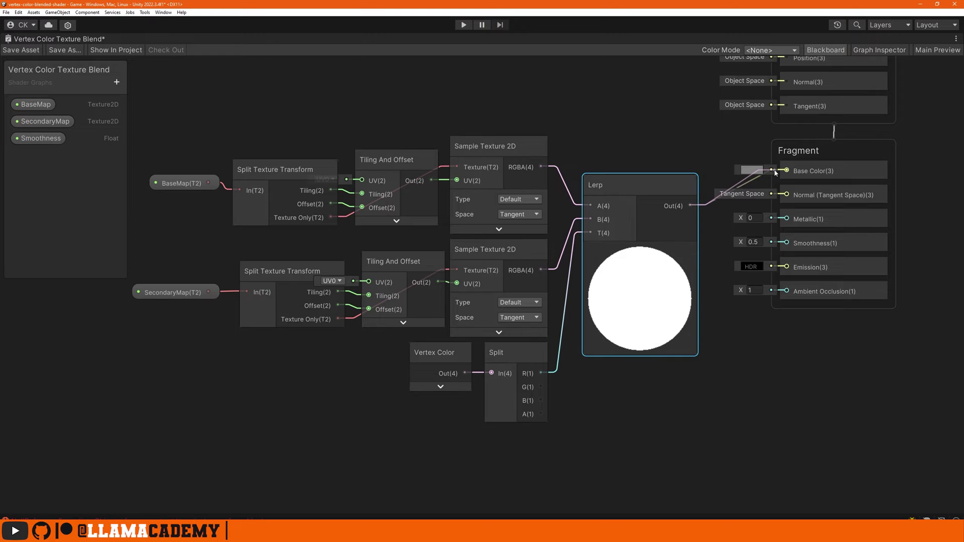
left_click(57, 141)
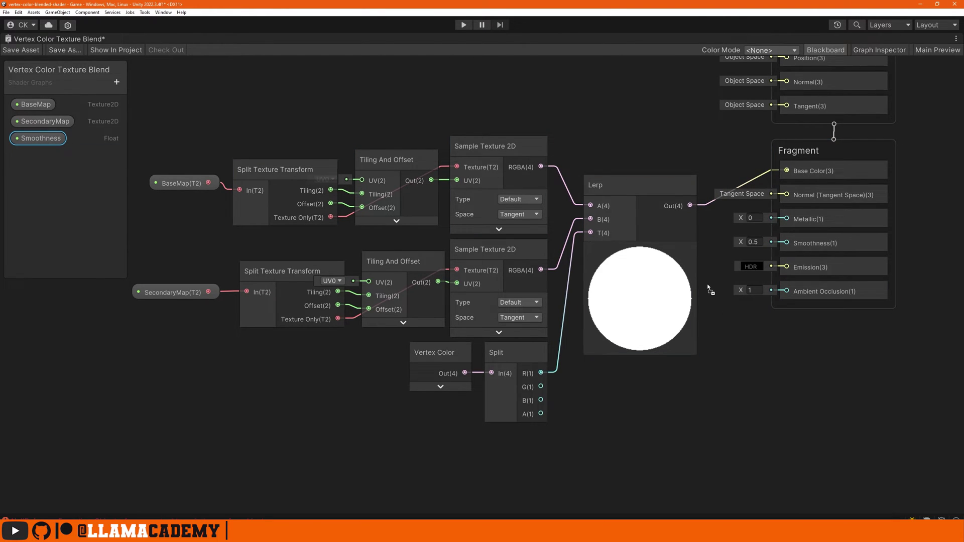
left_click_drag(709, 289, 749, 244)
left_click(32, 50)
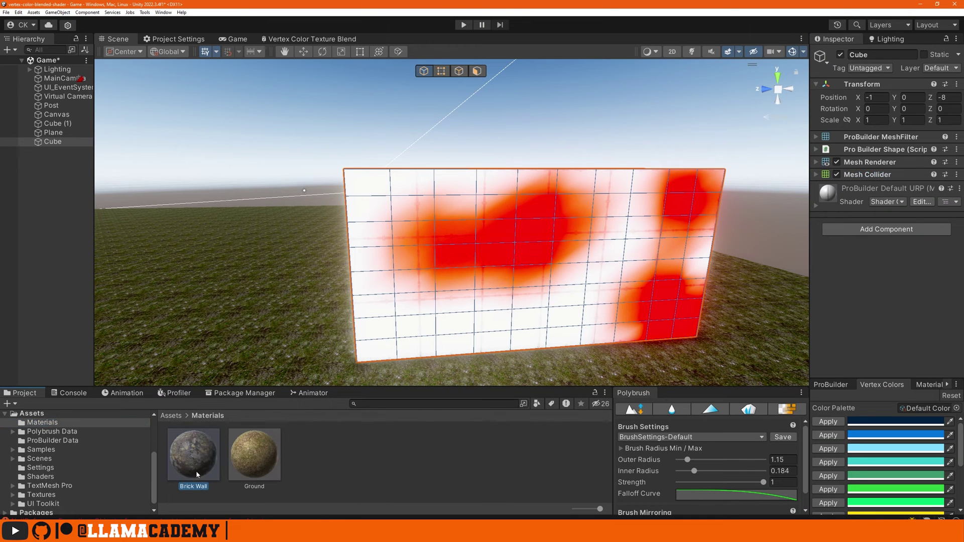
Assign the Vertex Color Texture Blend shader to both the Brick Wall and Ground materials
left_click(196, 472)
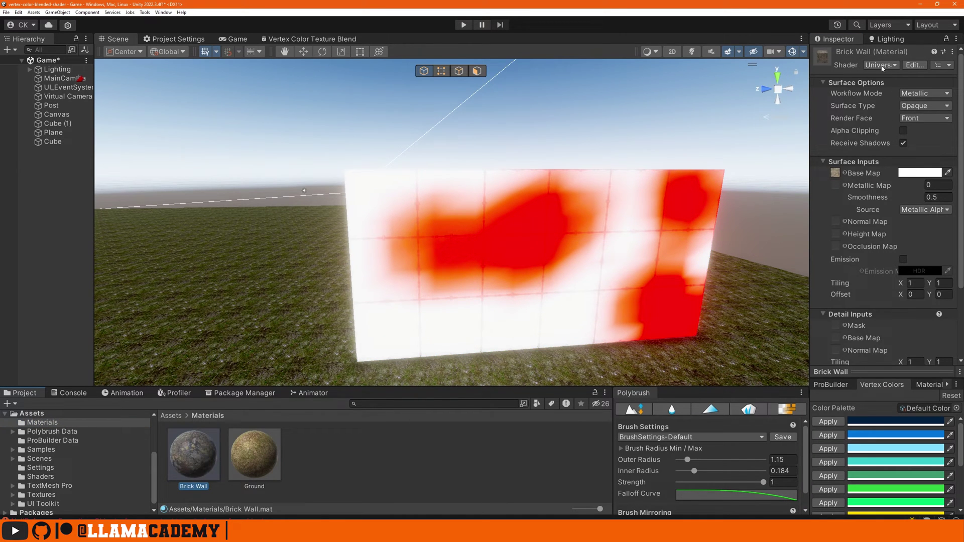
left_click(261, 459, "ctrl")
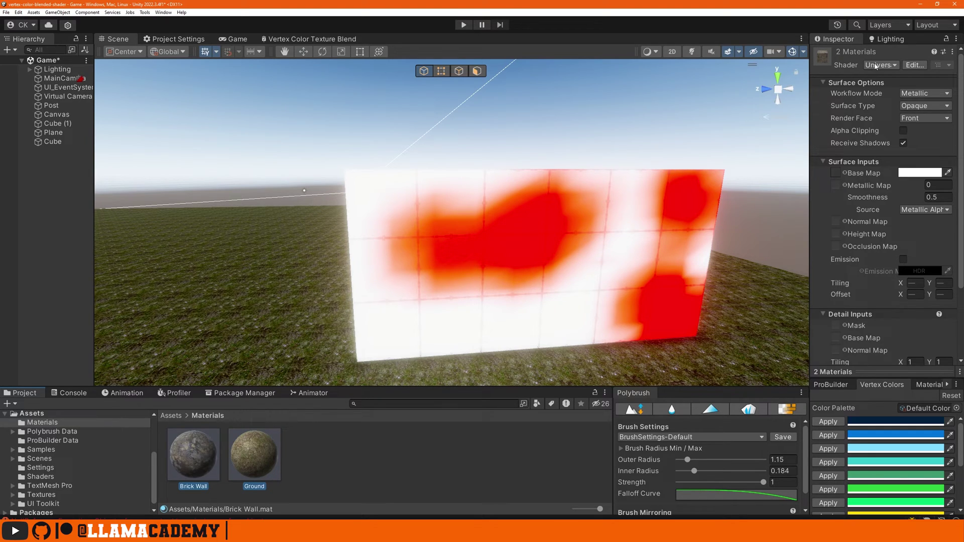
left_click(876, 66)
left_click(859, 170)
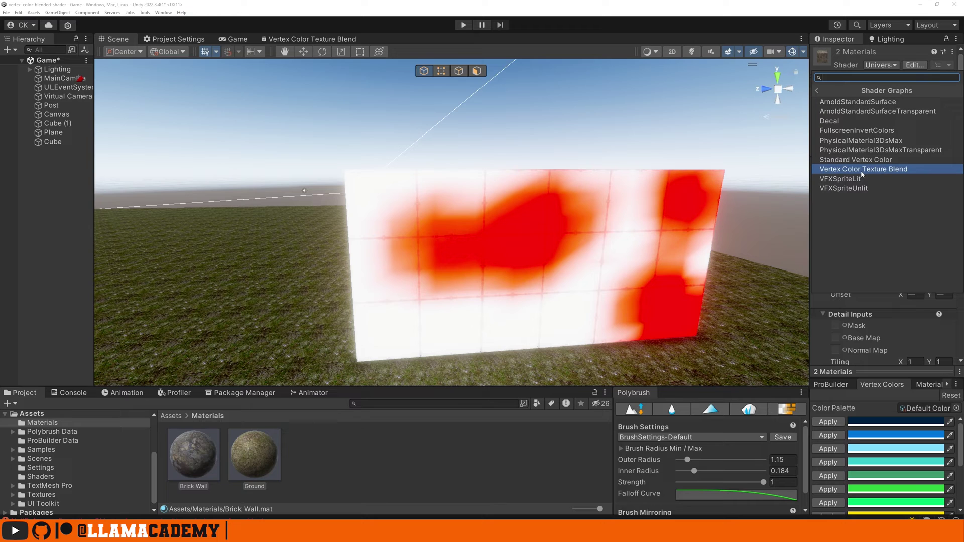
left_click(863, 169)
Select the ground plane, expand its Ground material settings, and set the scene view to Shaded Wireframe
right_click_drag(639, 205, 334, 276)
left_click(372, 245)
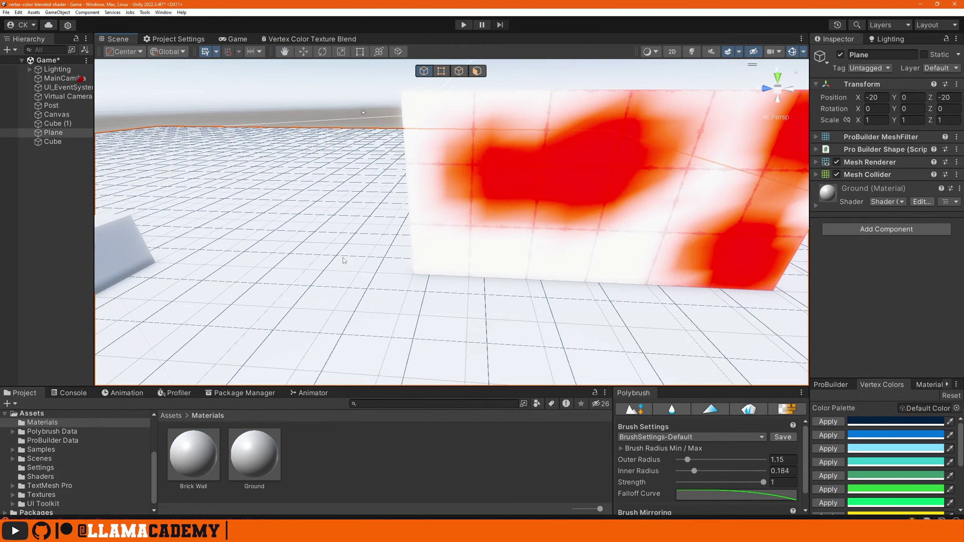
left_click(846, 202)
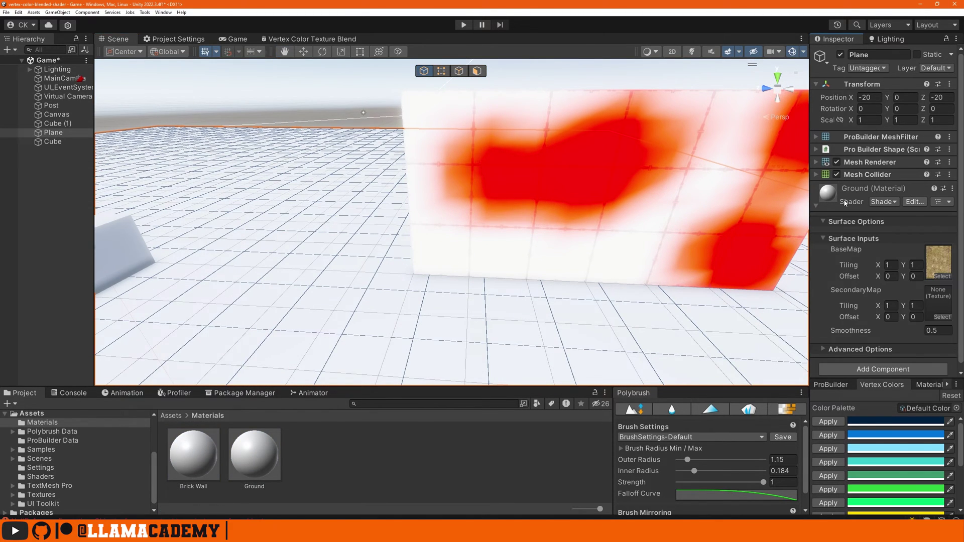
mouse_move(596, 322)
right_mouse_down()
mouse_move(598, 330)
mouse_move(595, 274)
mouse_move(568, 219)
right_mouse_up()
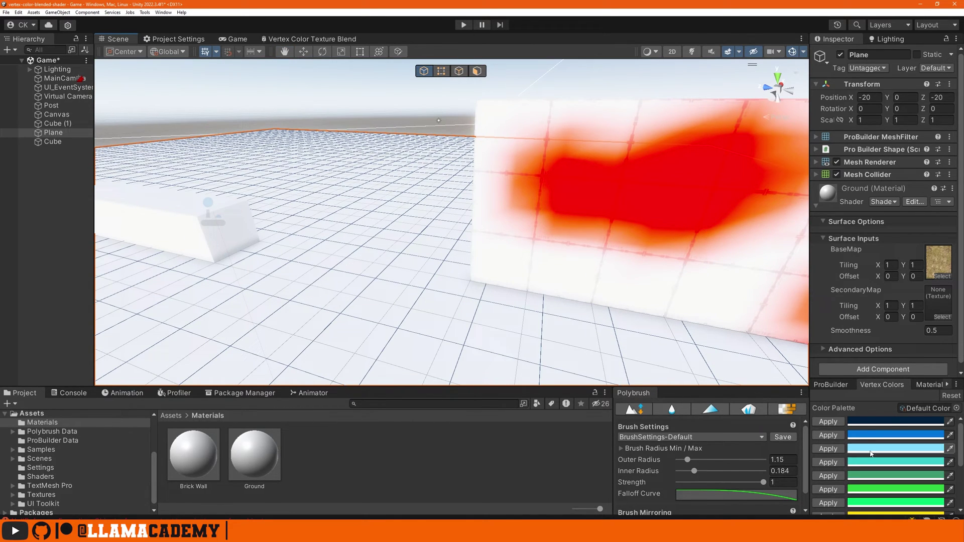
mouse_move(561, 329)
right_mouse_down()
mouse_move(165, 246)
mouse_move(382, 251)
mouse_move(463, 318)
mouse_move(530, 325)
right_mouse_up()
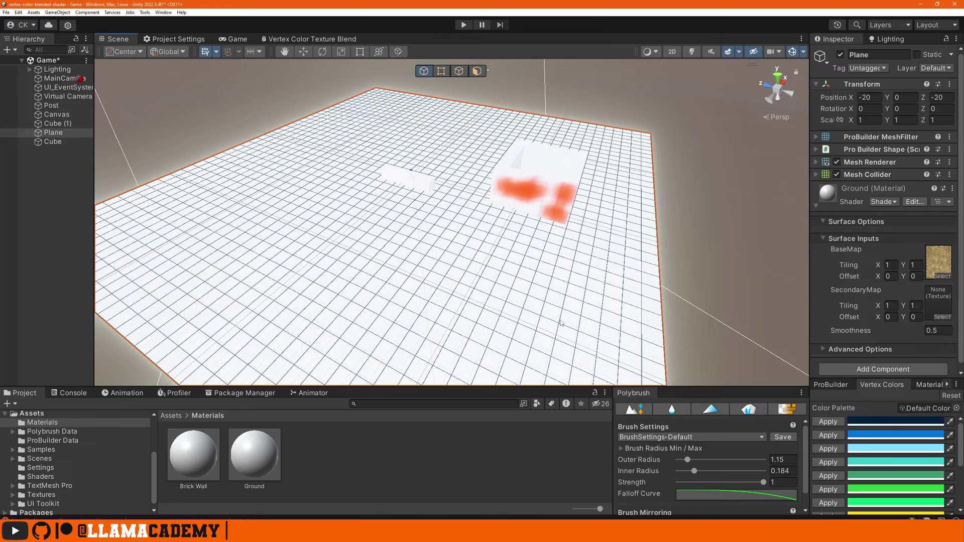
left_click(649, 51)
left_click(674, 92)
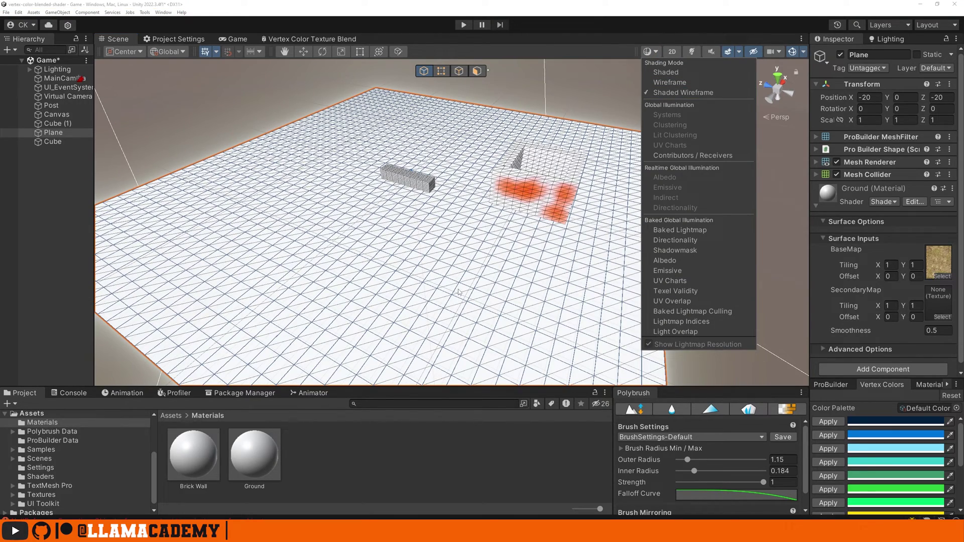
Apply the black vertex color to the whole ground plane
mouse_move(458, 293)
right_mouse_down()
mouse_move(452, 262)
mouse_move(426, 315)
right_mouse_up()
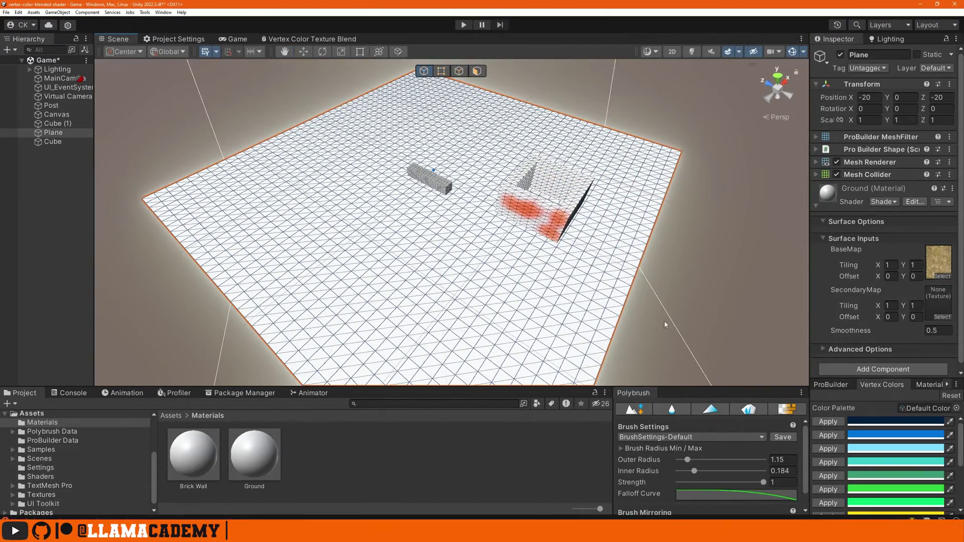
scroll(854, 477, "down", 5)
left_click(829, 508)
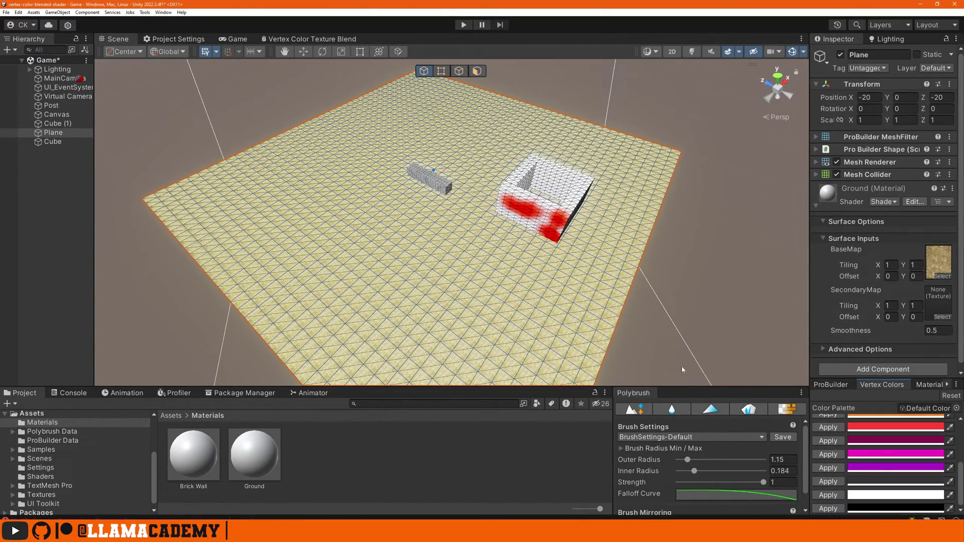
Select both cubes and apply the black vertex color to them
right_click_drag(545, 304, 497, 325)
right_click_drag(459, 300, 566, 190)
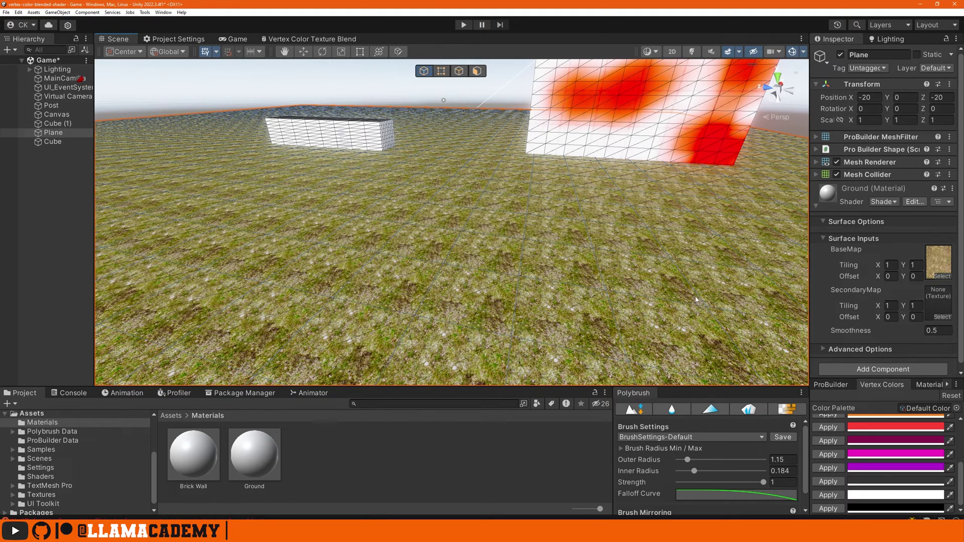
left_click(368, 146)
left_click(622, 144, "shift")
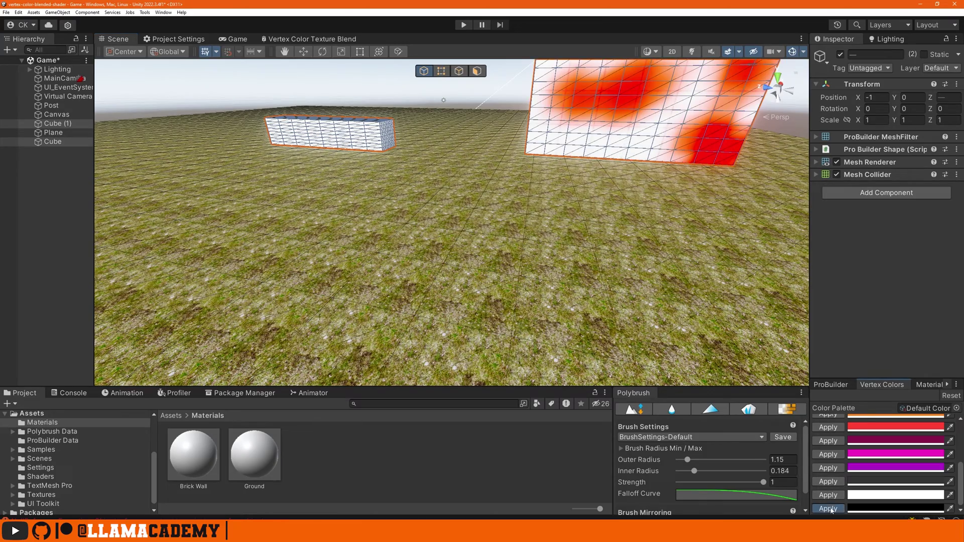
right_click_drag(496, 238, 625, 223)
key("shift+d")
Select the large cube and set its Brick Wall material's BaseMap to the IMGP5482_seamless texture
left_click(625, 223)
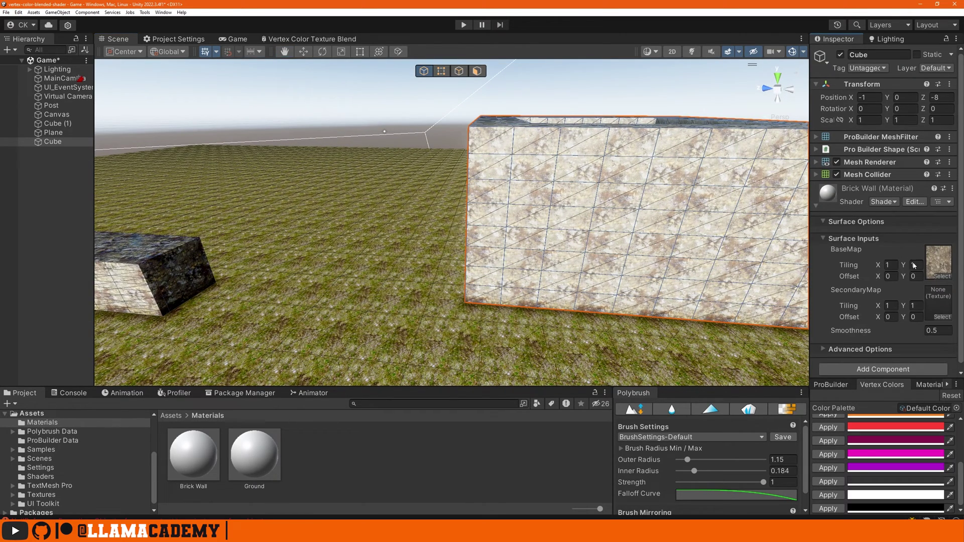
left_click(942, 276)
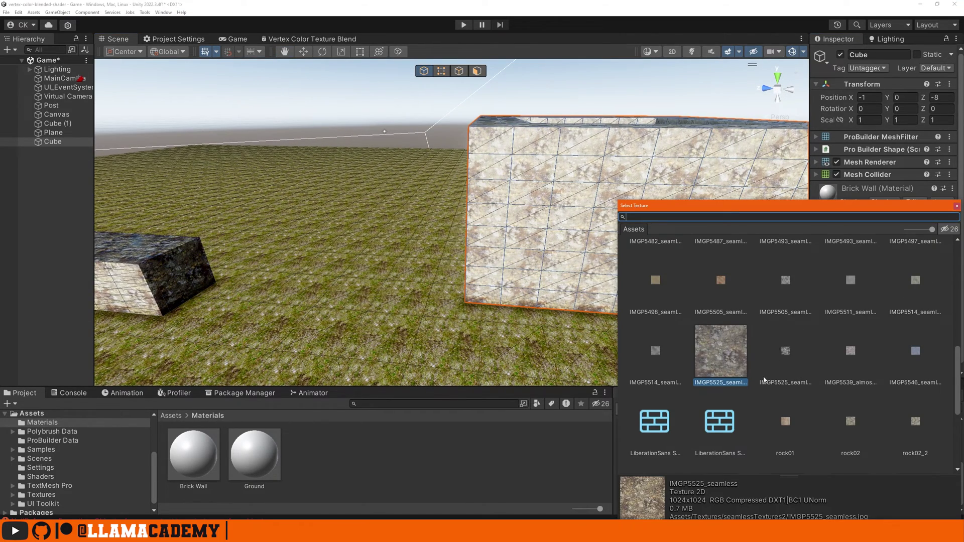
scroll(764, 382, "up", 3)
left_click(657, 351)
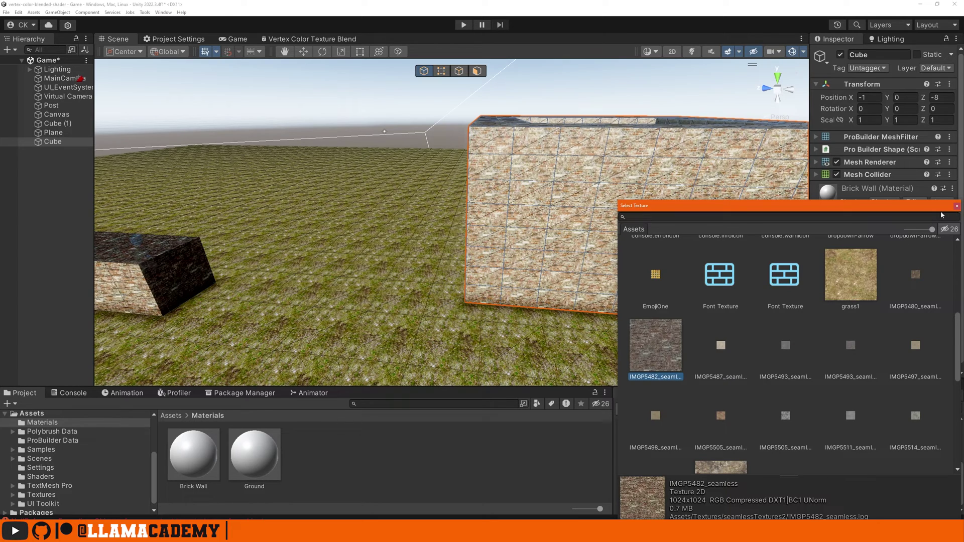
left_click(958, 206)
Set the Brick Wall material's SecondaryMap to the IMGP5525_seamless texture
left_click(942, 316)
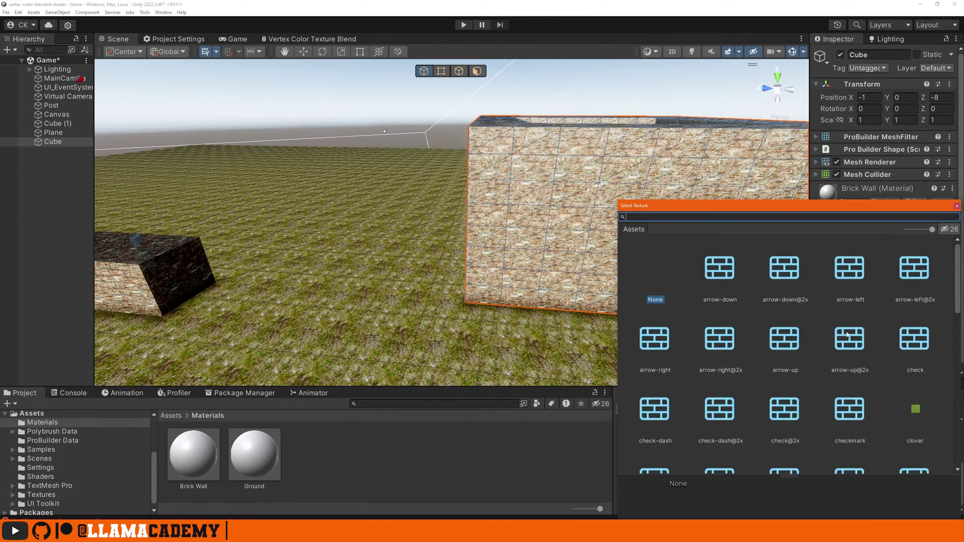
scroll(815, 351, "down", 2)
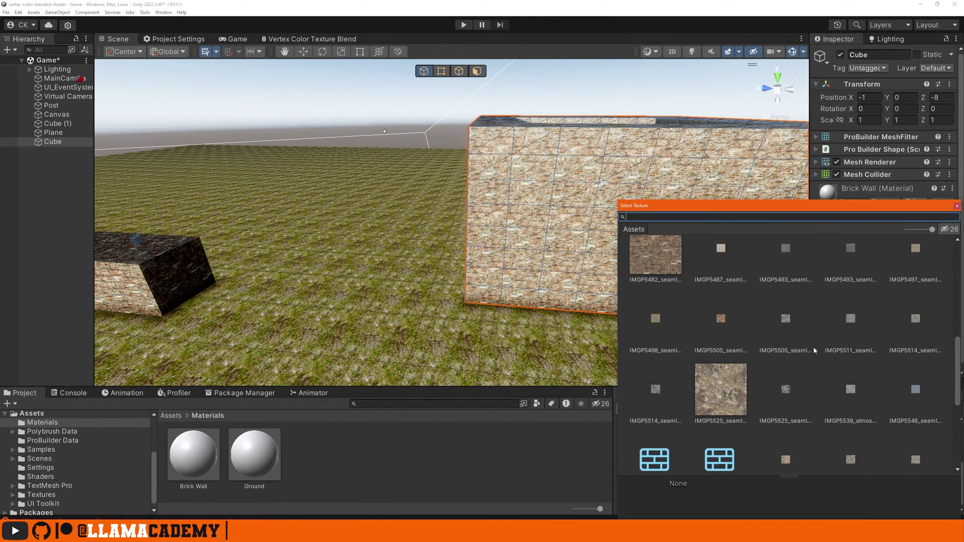
double_click(713, 424)
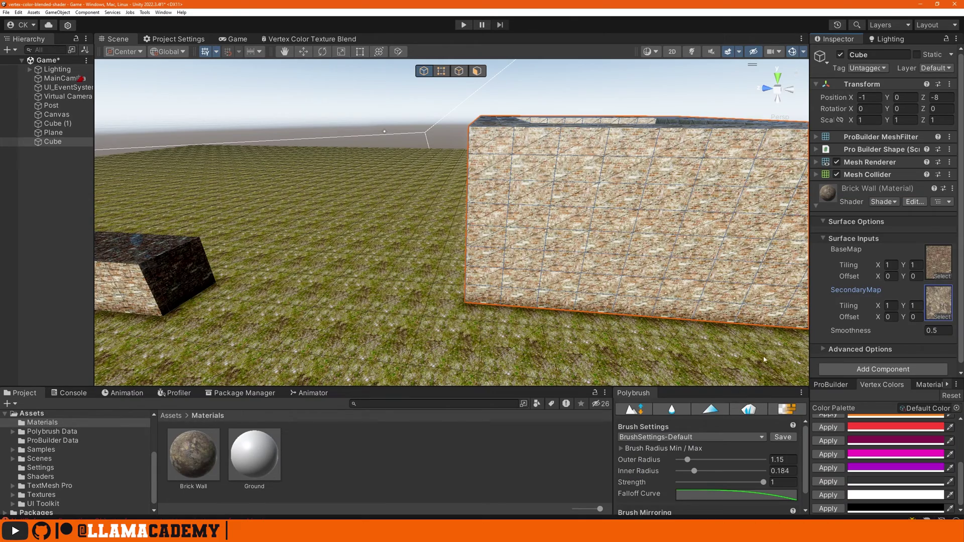
Set the Brick Wall material's BaseMap tiling to 0.25 on X and Y
left_click(889, 265)
type("0.25")
key("Tab")
type("0.25")
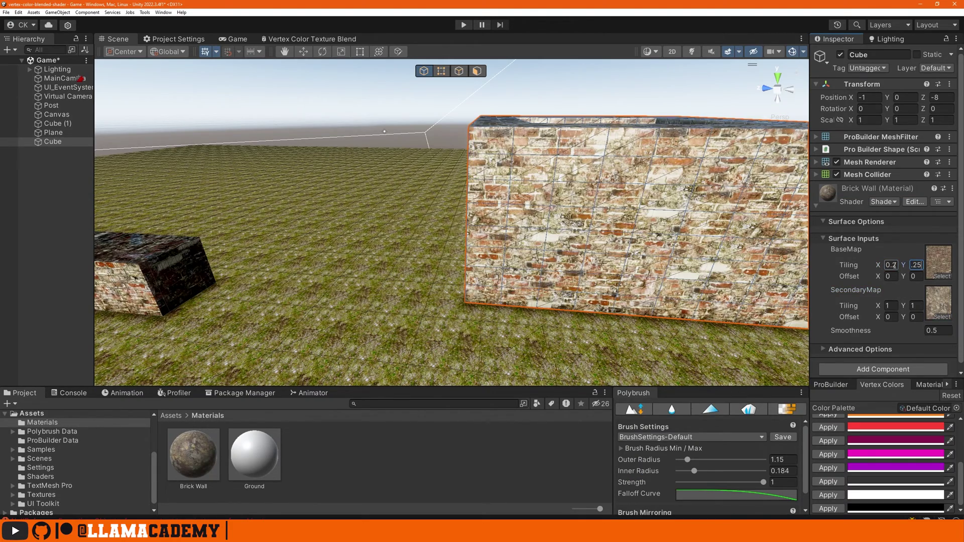
right_click_drag(663, 254, 663, 254)
Set the Brick Wall material's BaseMap tiling to 0.33 on X and Y
left_click(892, 266)
type("0.3")
key("Tab")
type("0.33")
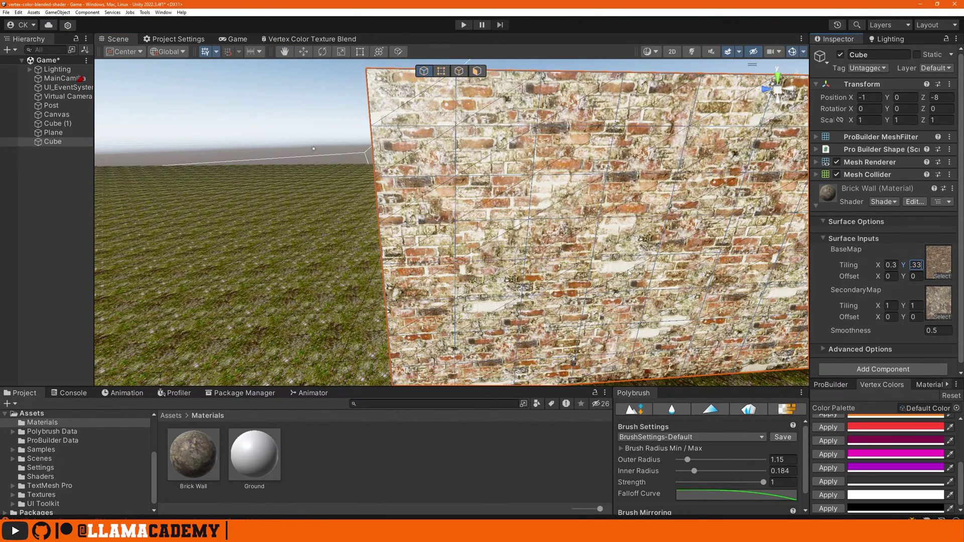
key("s")
right_click_drag(527, 285, 526, 285)
Switch Polybrush to vertex color painting, try a red brush stroke on the brick wall, and undo the stroke
left_click(710, 409)
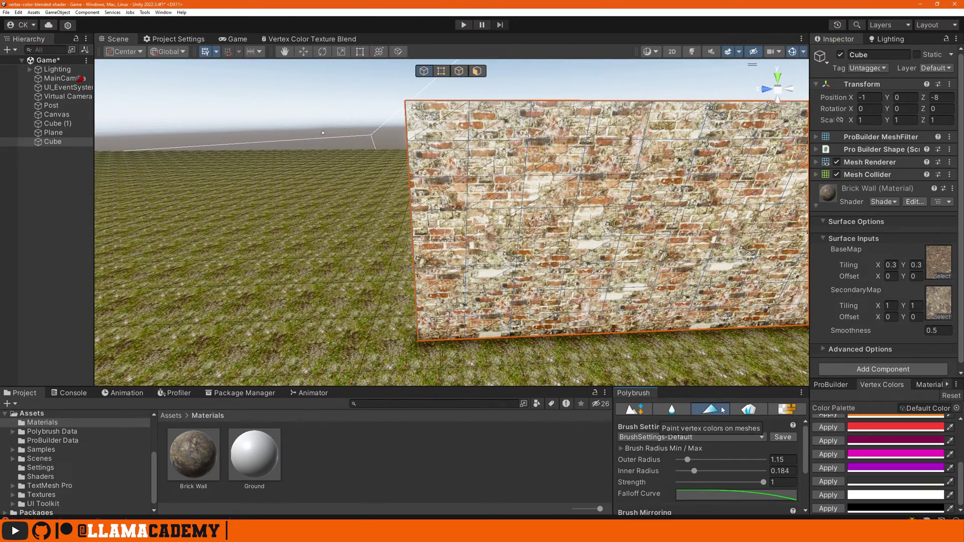
scroll(676, 482, "down", 3)
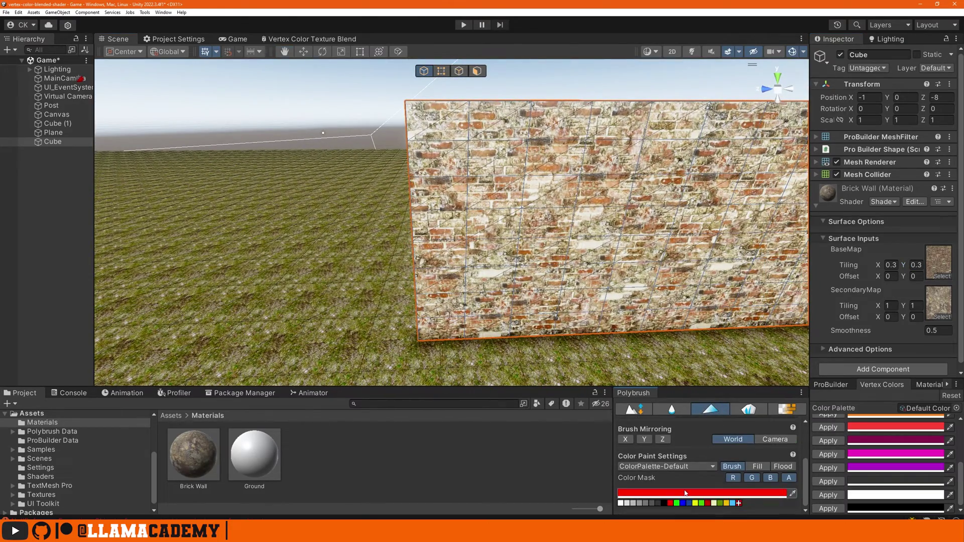
mouse_move(518, 266)
left_mouse_down()
mouse_move(493, 166)
mouse_move(578, 166)
mouse_move(598, 197)
mouse_move(457, 226)
mouse_move(553, 156)
mouse_move(649, 184)
mouse_move(502, 191)
mouse_move(538, 216)
left_mouse_up()
key("ctrl+z")
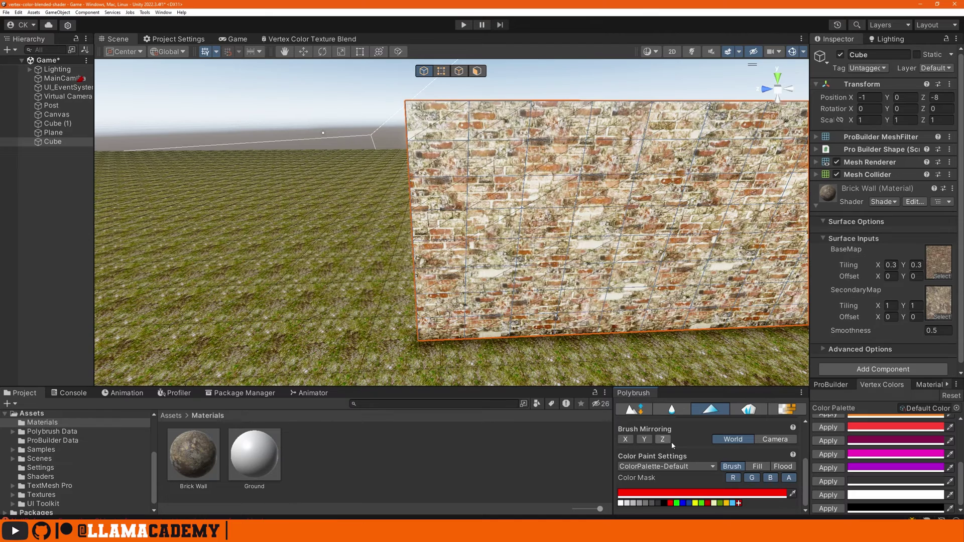
Set the brush's outer radius to 0.43 and paint red vertex color in patches along the brick wall's upper edge, middle and lower corner
scroll(672, 445, "up", 3)
mouse_move(688, 460)
left_mouse_down()
mouse_move(695, 474)
mouse_move(682, 461)
left_mouse_up()
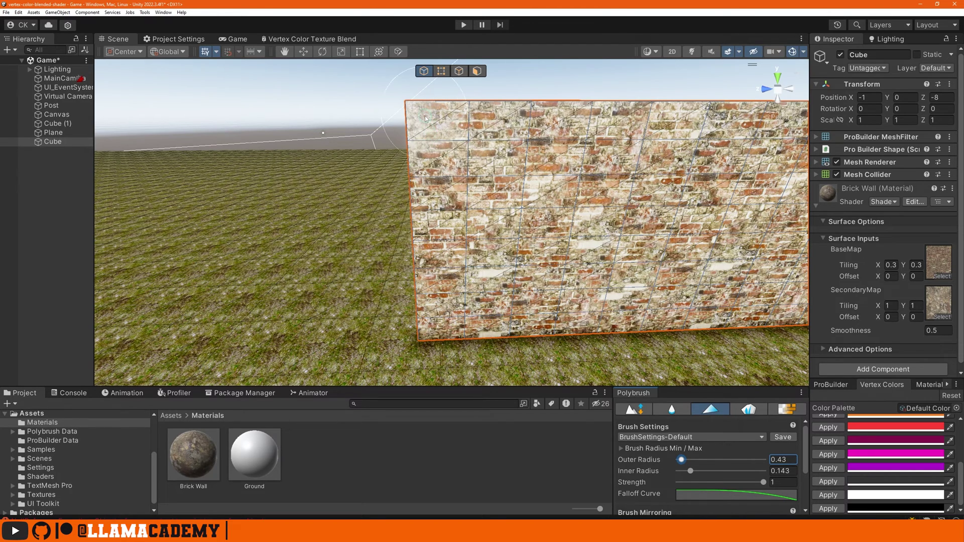
left_click_drag(452, 135, 583, 151)
mouse_move(648, 327)
left_mouse_down()
mouse_move(629, 324)
mouse_move(594, 241)
mouse_move(586, 242)
mouse_move(649, 173)
left_mouse_up()
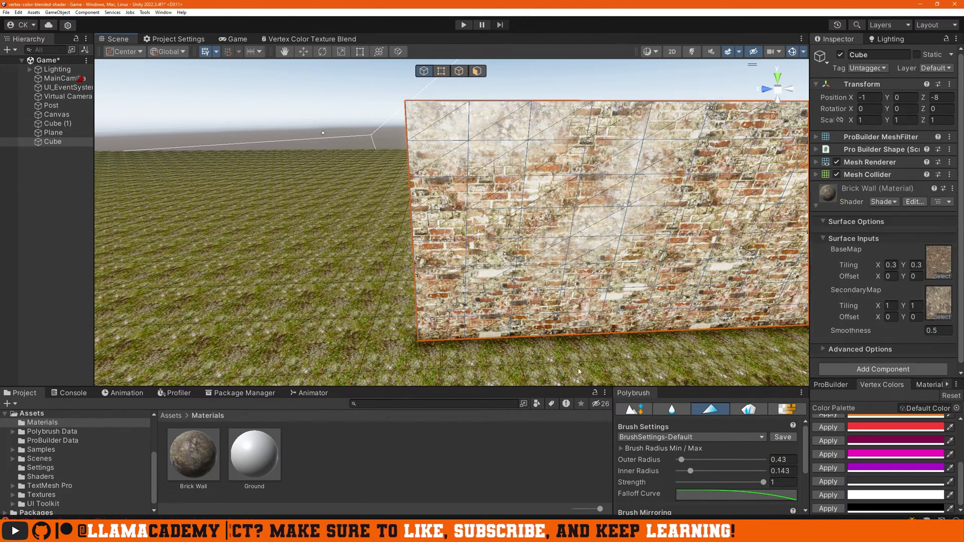
left_click_drag(447, 319, 518, 276)
key("f")
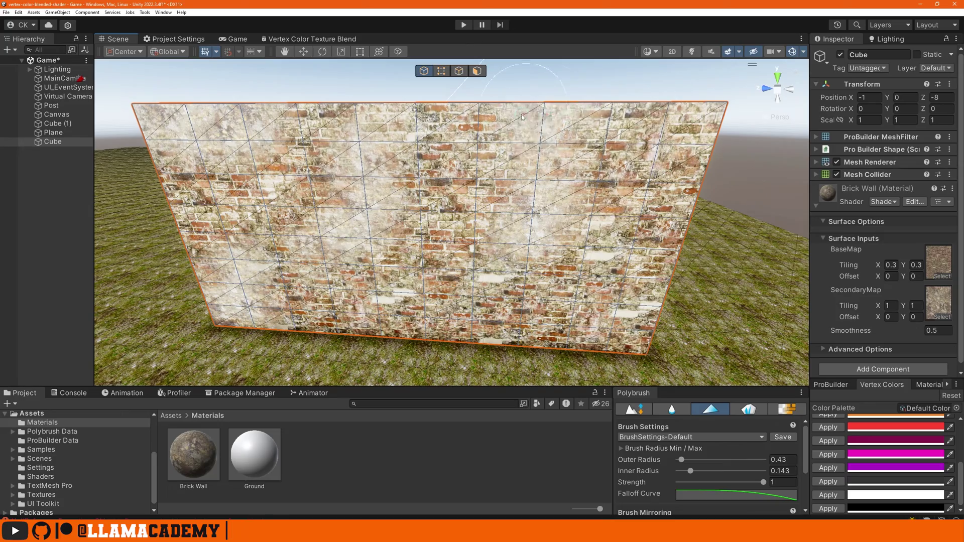
key("w")
right_click_drag(632, 225, 649, 182)
key("s")
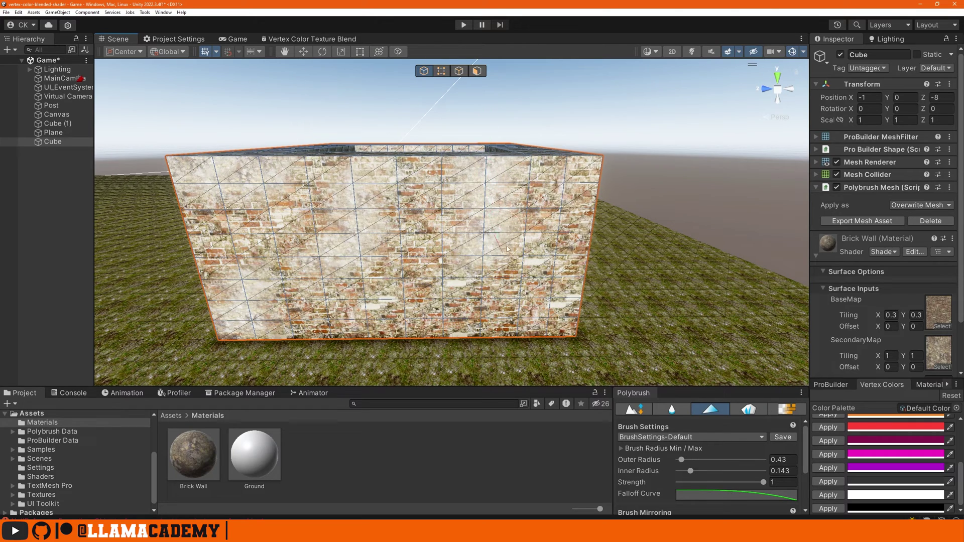
key("ctrl+z")
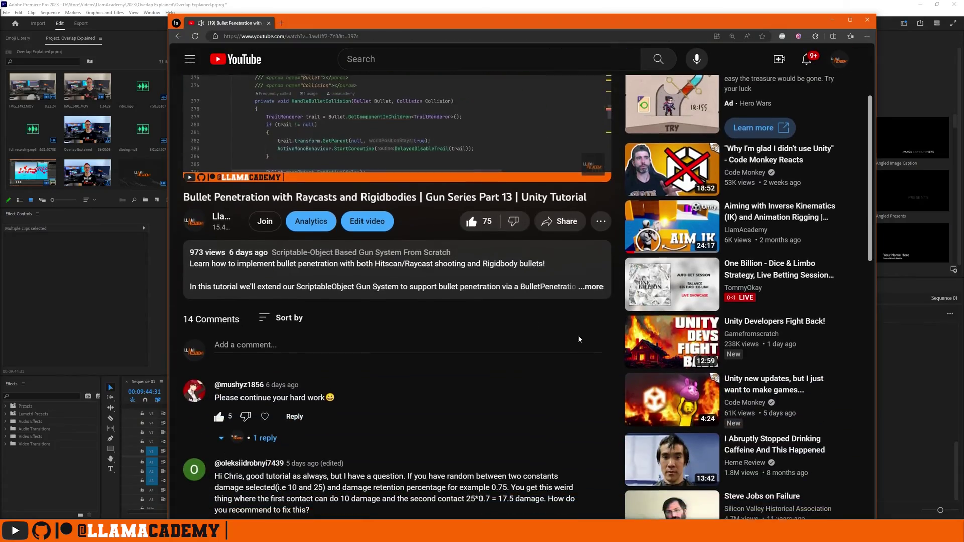
Switch to the browser, expand the YouTube video's description, and browse the Humble Bundle software bundles linked there
left_click(592, 286)
scroll(534, 280, "down", 3)
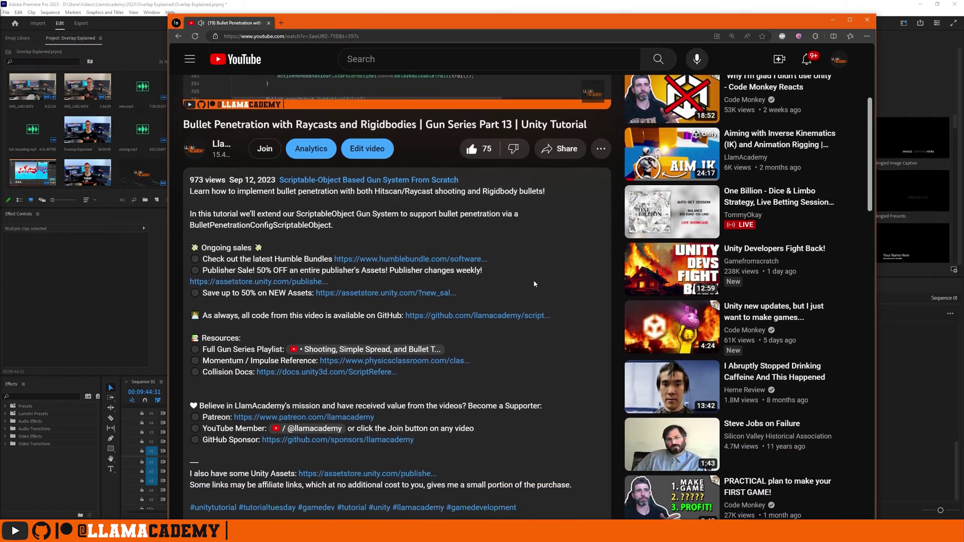
left_click(392, 182)
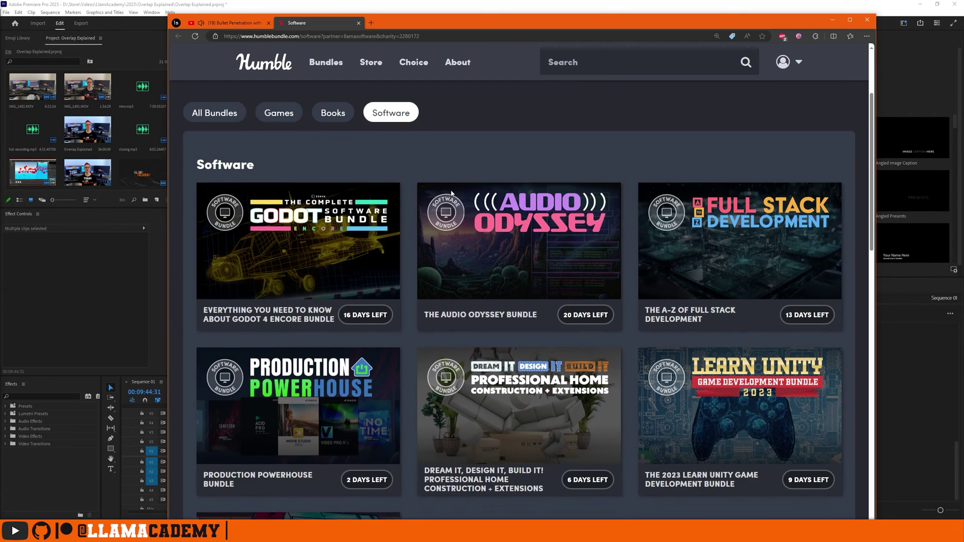
scroll(451, 193, "down", 3)
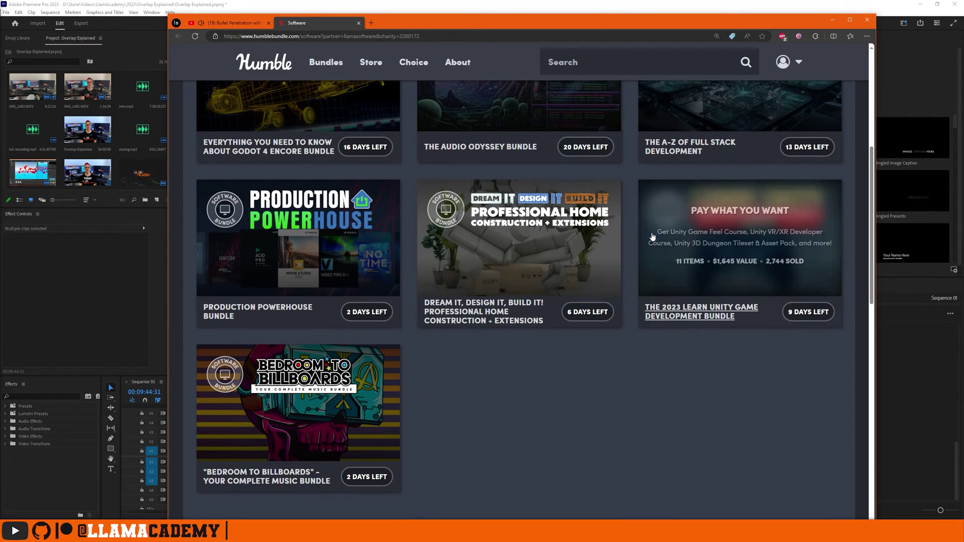